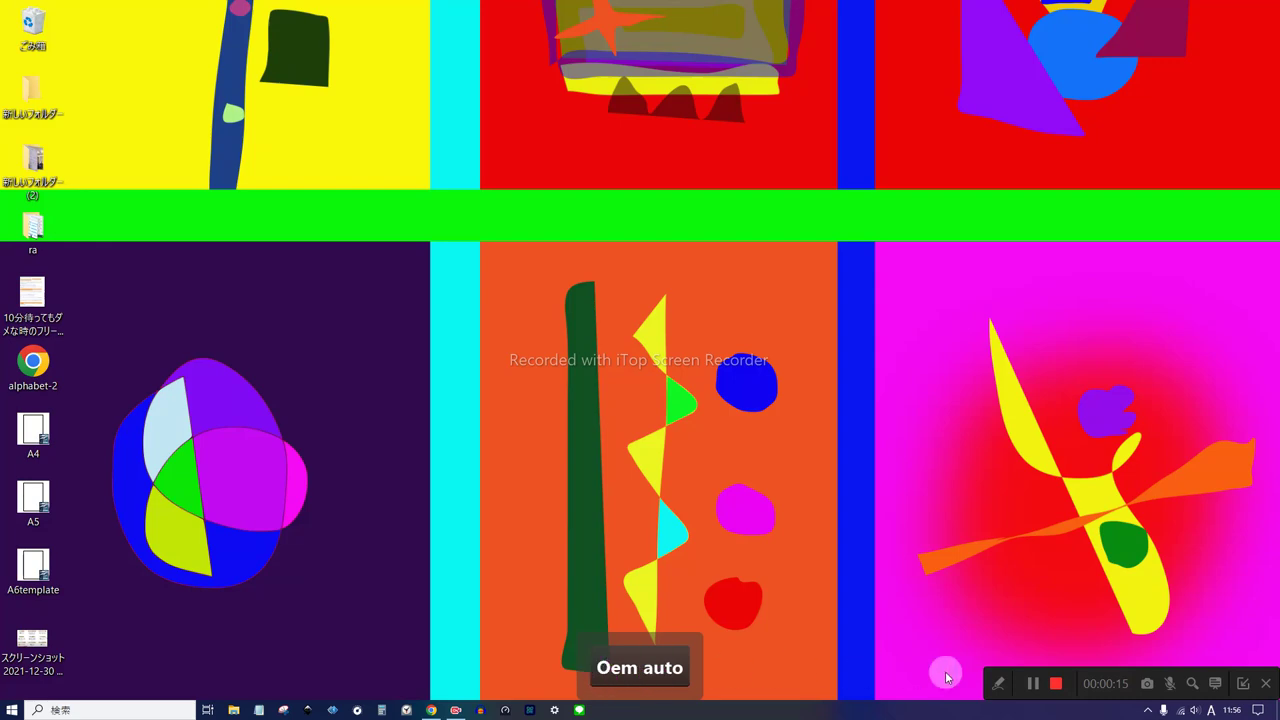
- Switch to the browser, open the bookmarked Google 翻訳 page from the english bookmarks, and enlarge the page
left_click(431, 710)
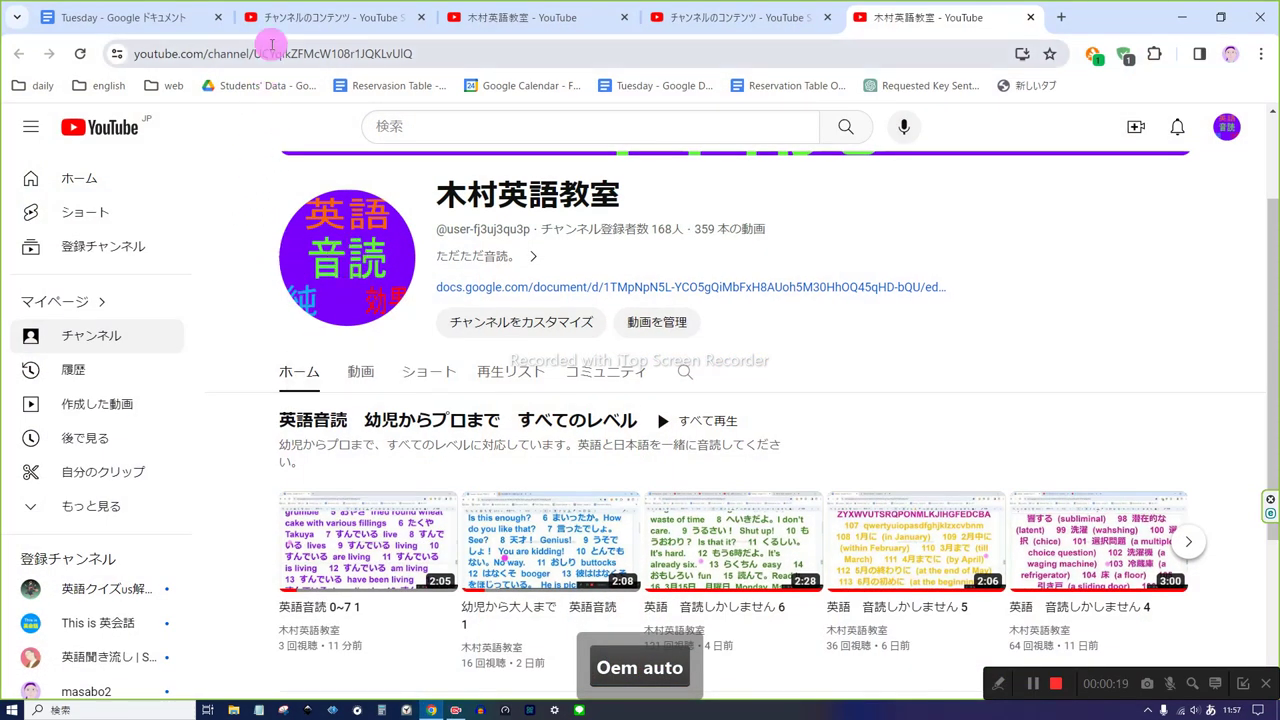
left_click(105, 87)
mouse_move(149, 126)
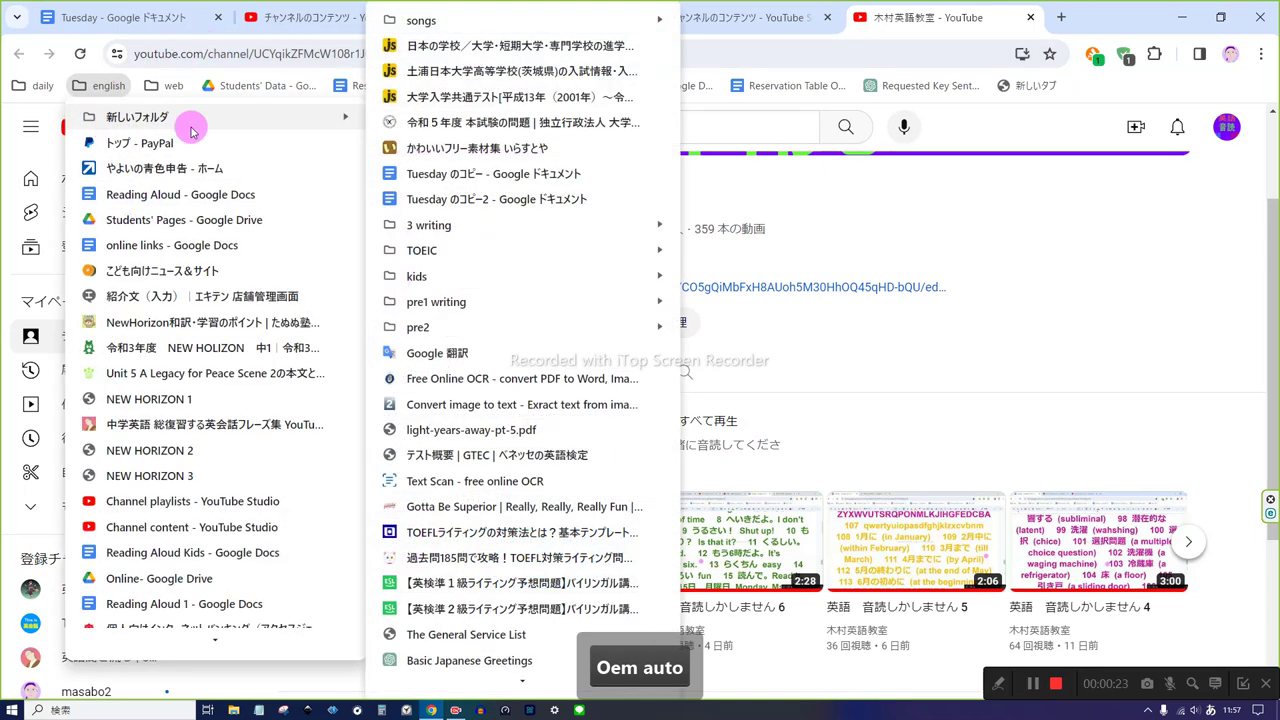
left_click(437, 360)
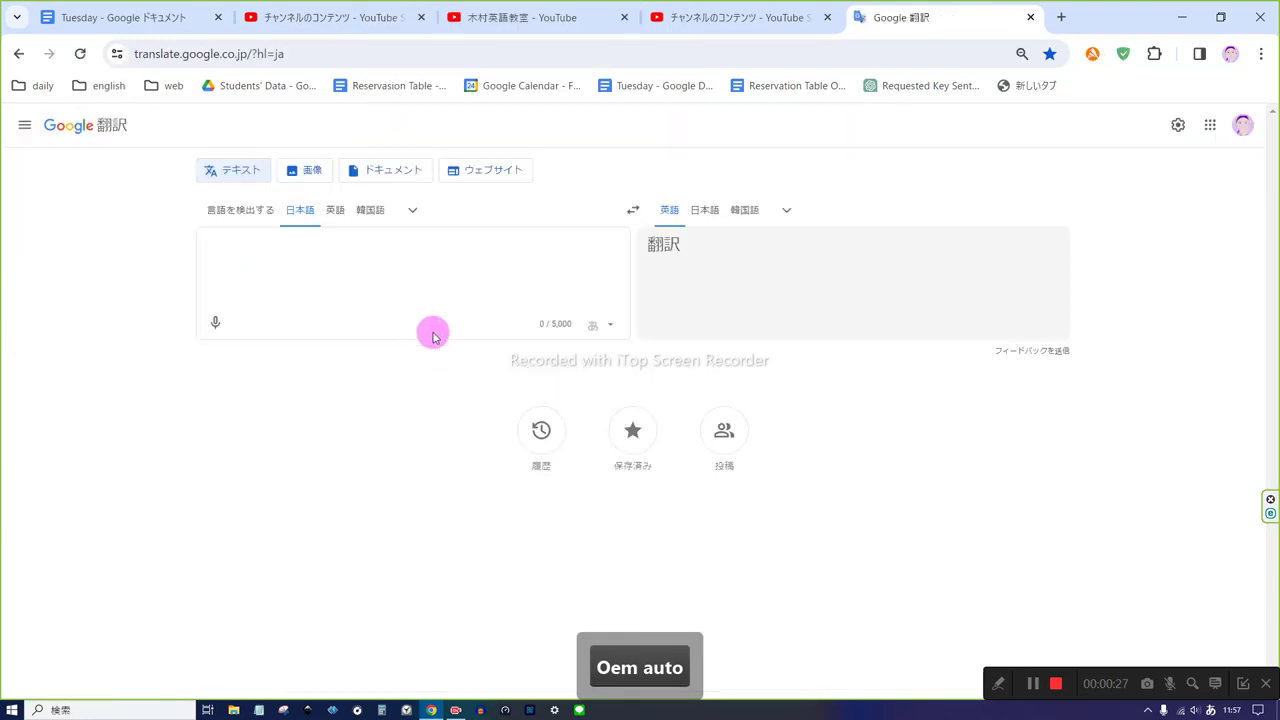
scroll(570, 368, "up", 1, "ctrl")
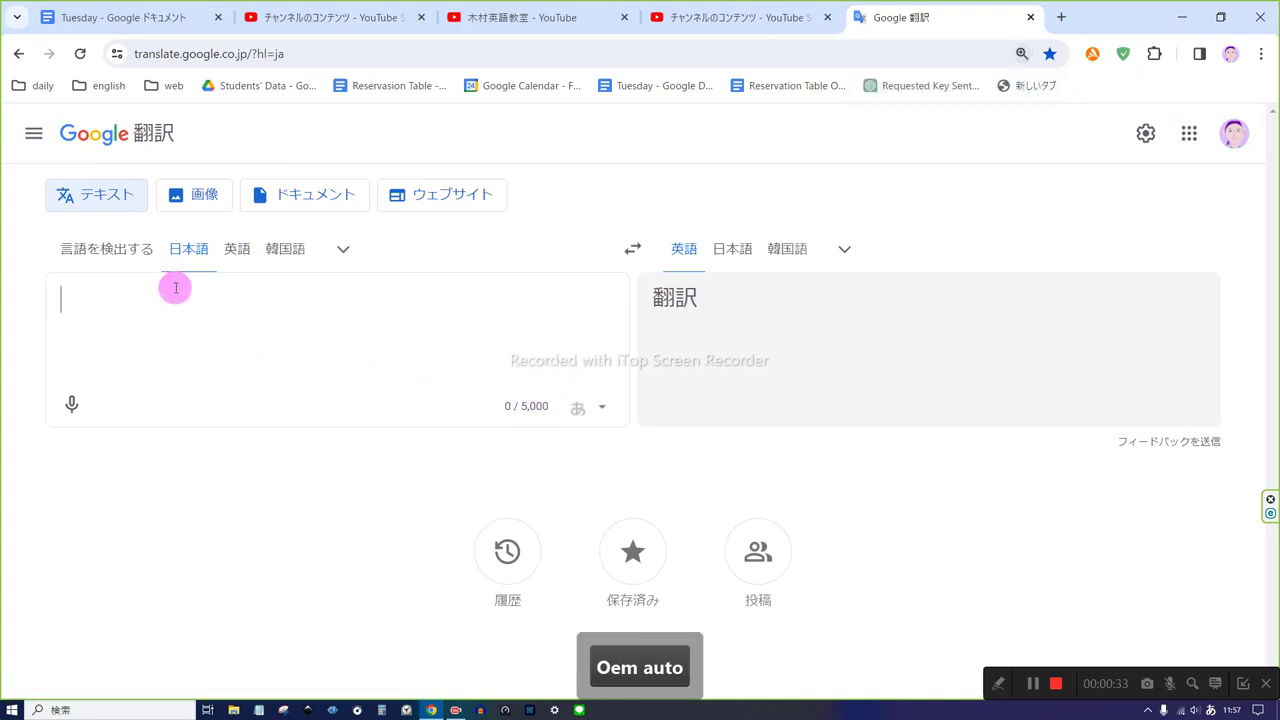
- Enter たい as the Japanese text for translation into English and play the translation's audio
type("たい")
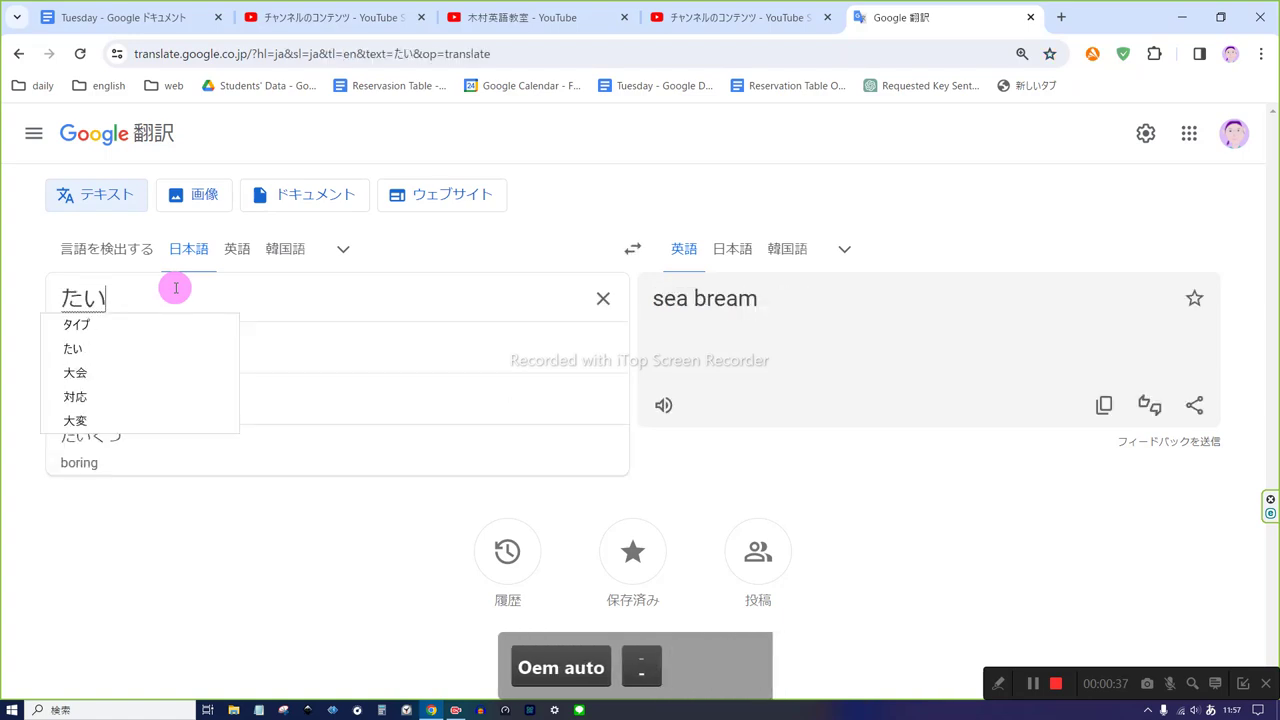
key("Return")
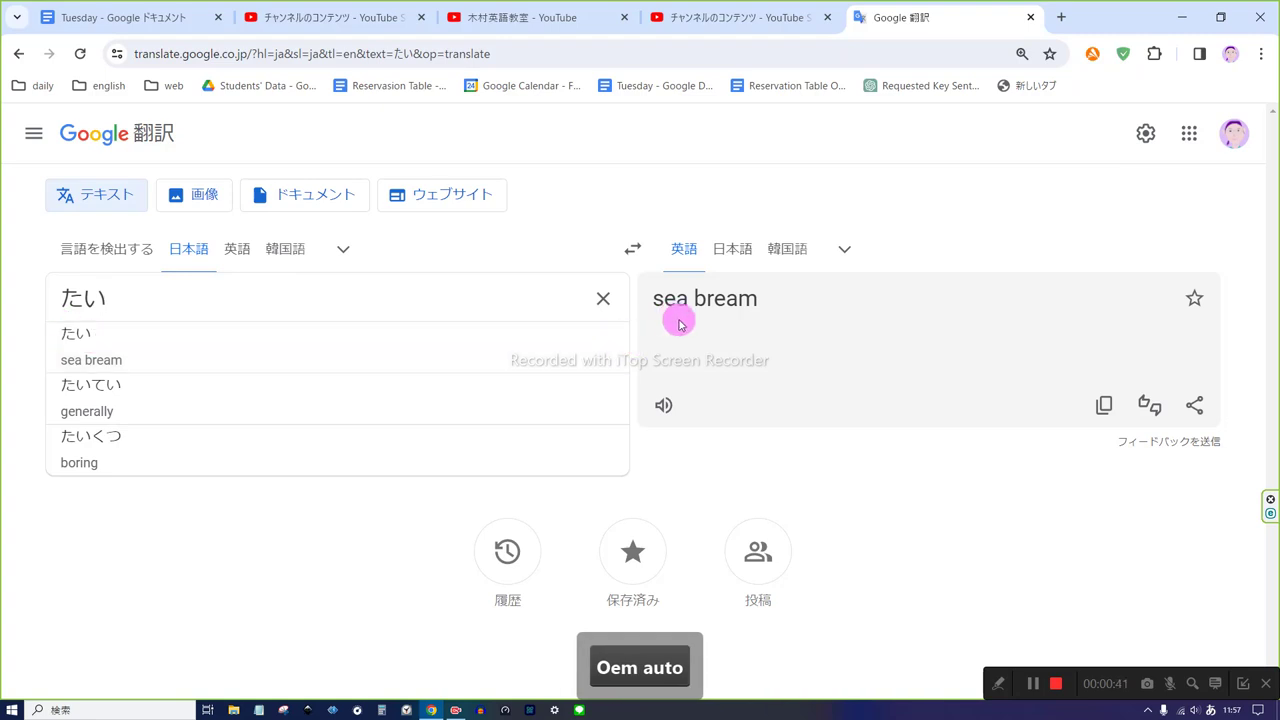
left_click(664, 408)
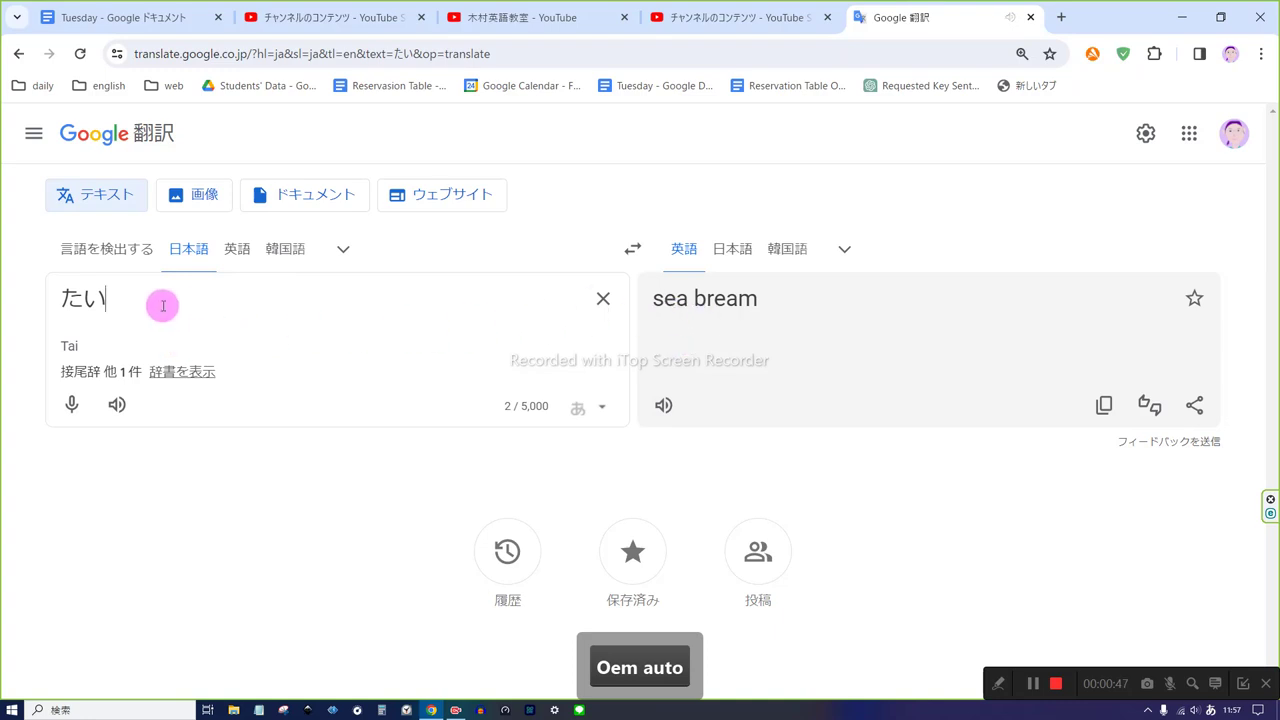
- Add くじら on the second line of the Japanese text and start a third line
key("Return")
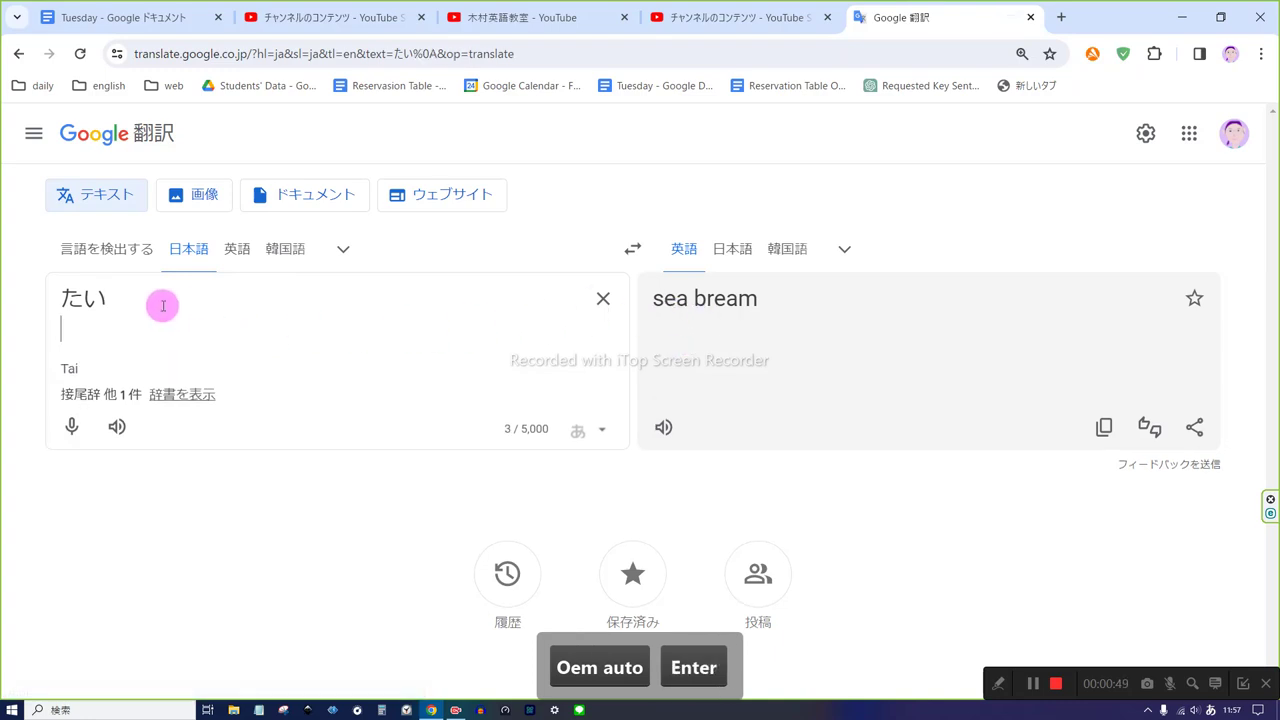
type("kuji")
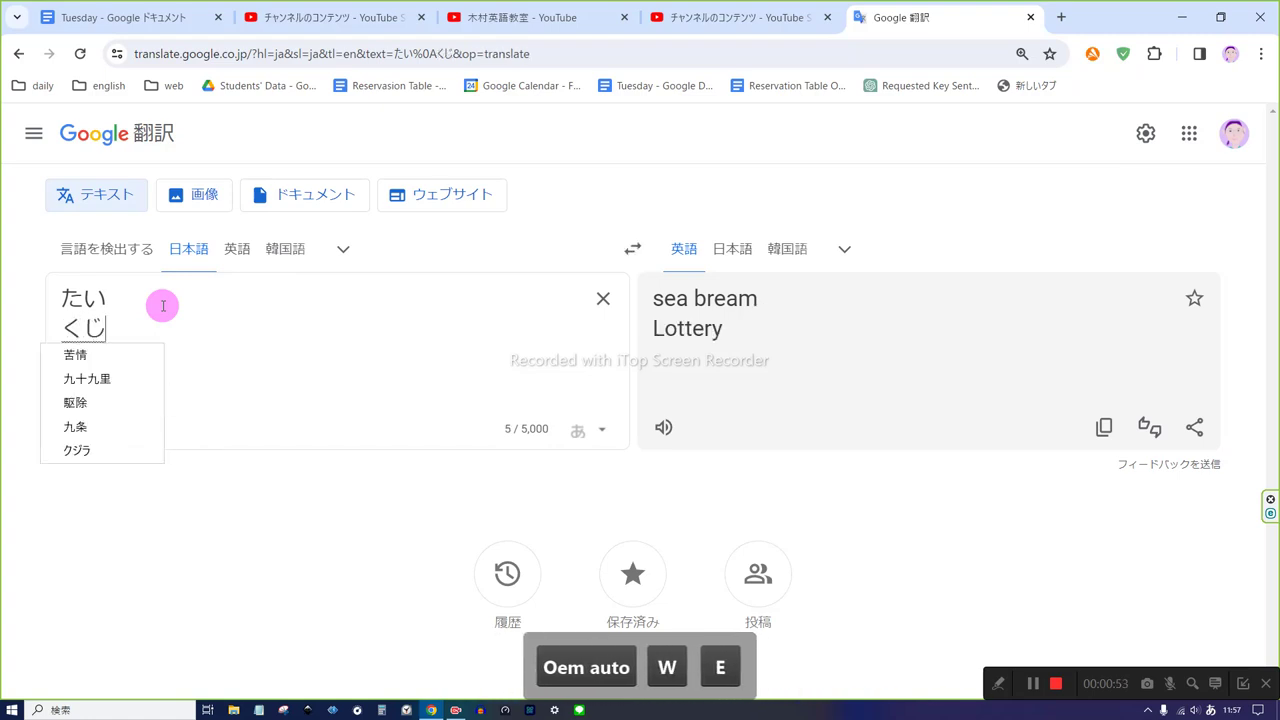
type("ra")
key("Return")
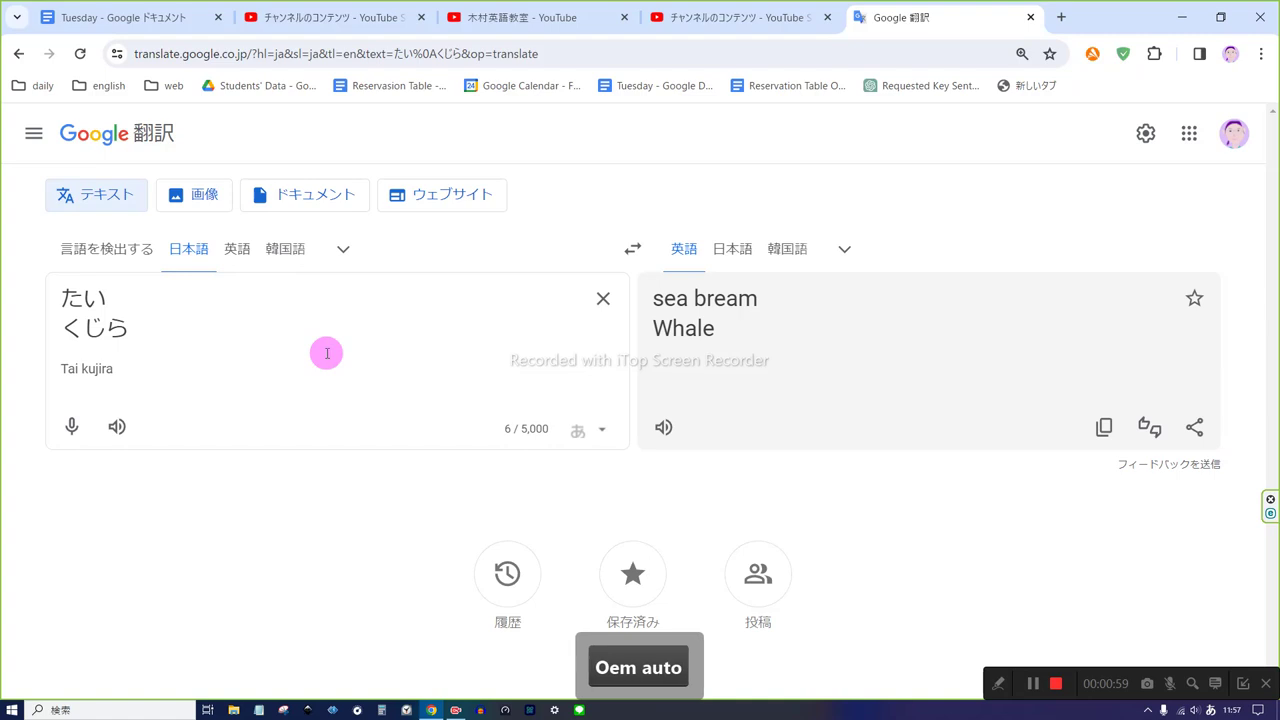
key("Return")
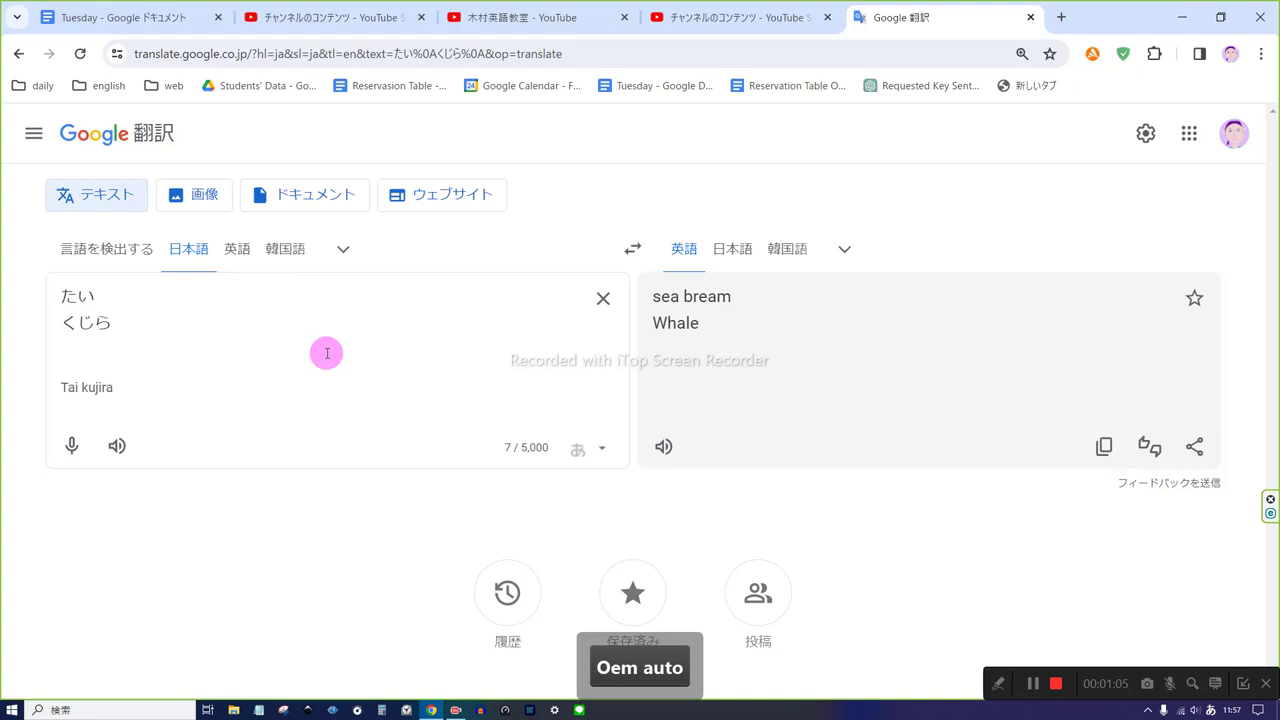
- Try translating みずすまし in hiragana on the third line of the Japanese text
type("みず")
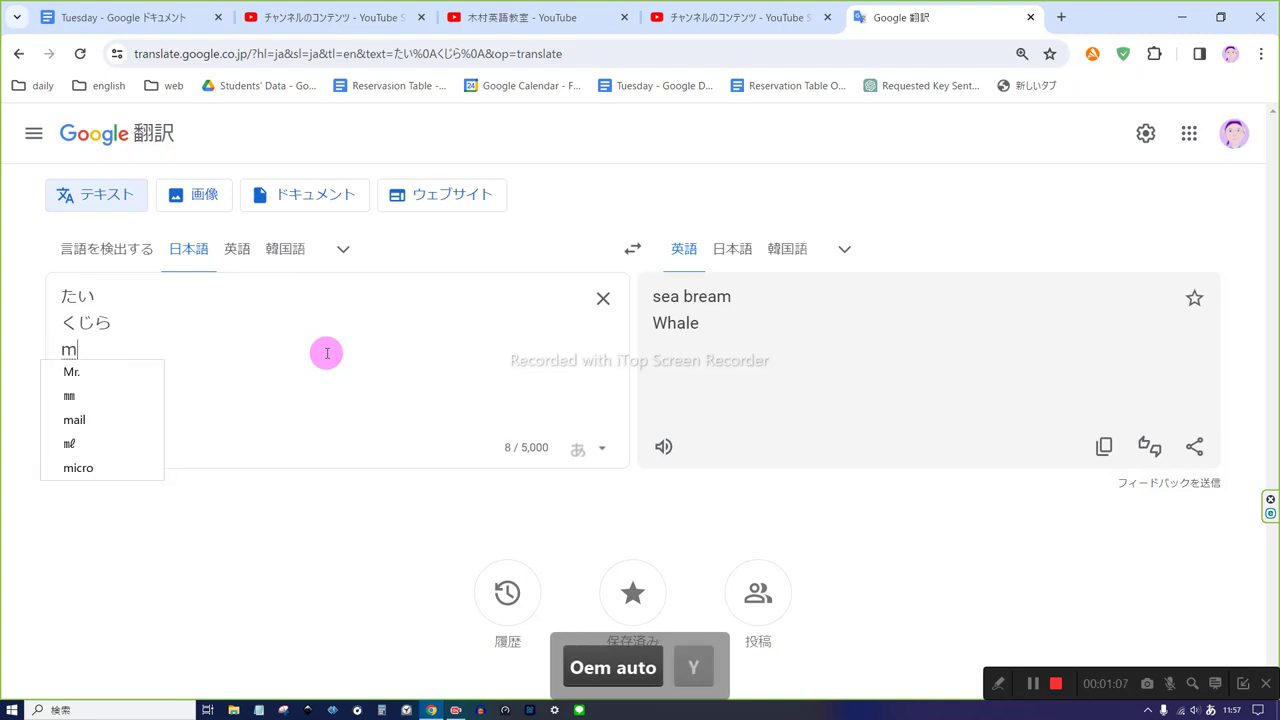
type("すまし")
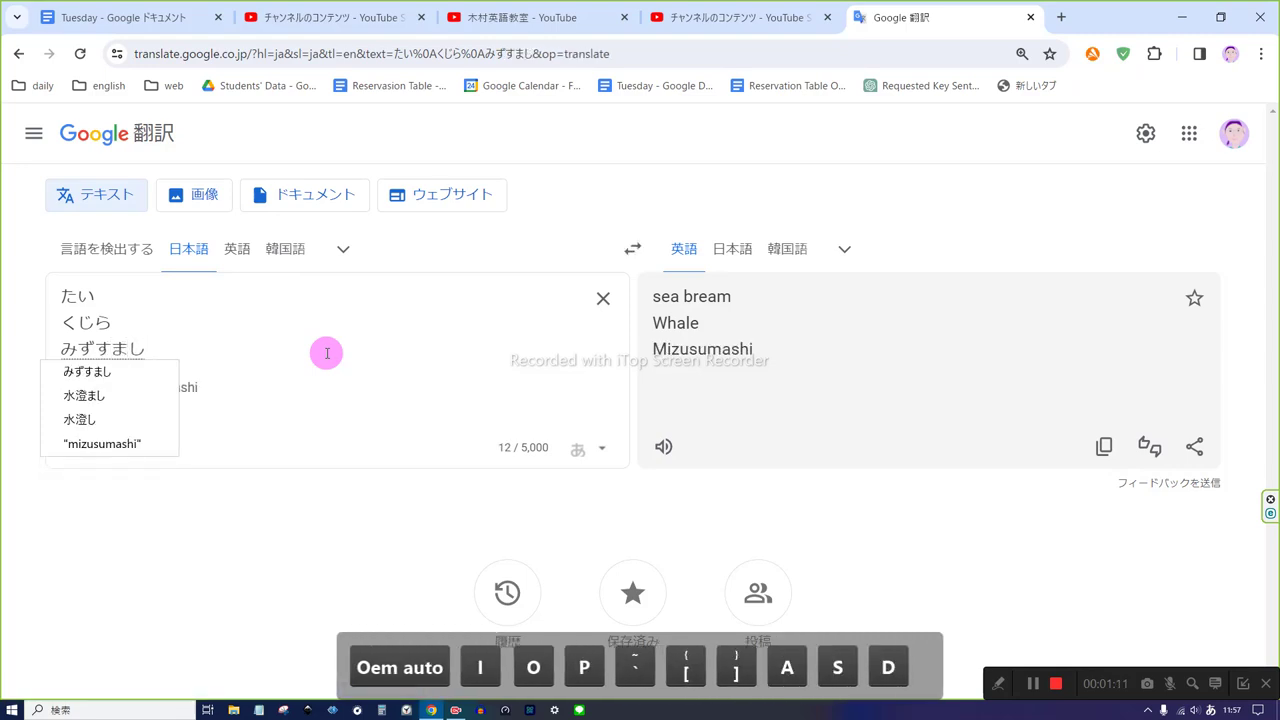
key("Return")
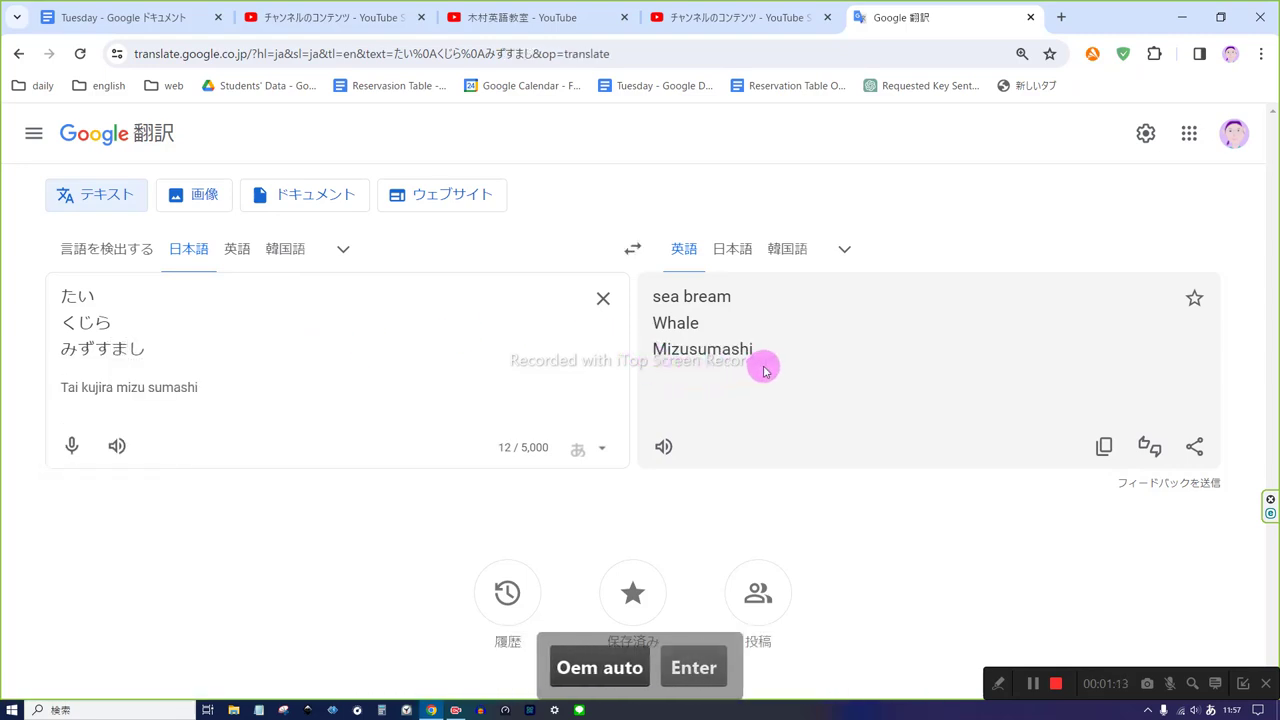
key("Zenkaku_Hankaku")
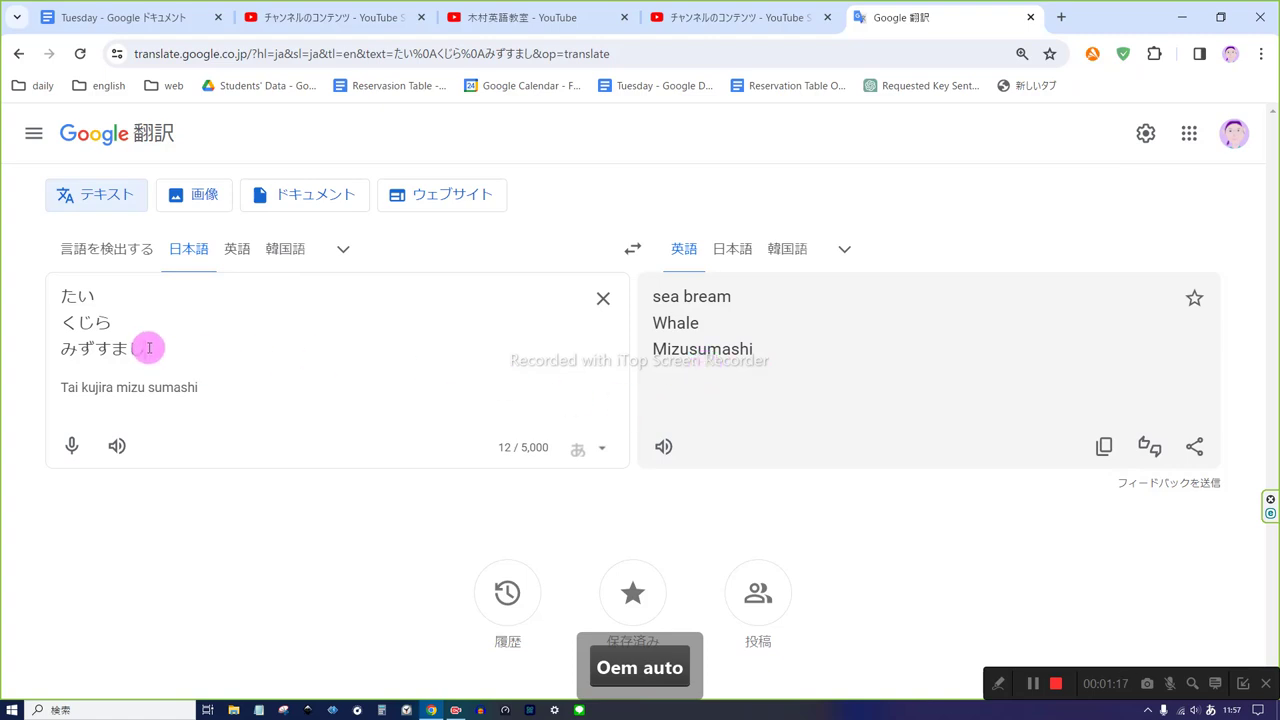
- Re-enter みずすまし on the third line and try its alternative kanji and katakana conversions, including ミズスマシ
left_click_drag(139, 347, 51, 346)
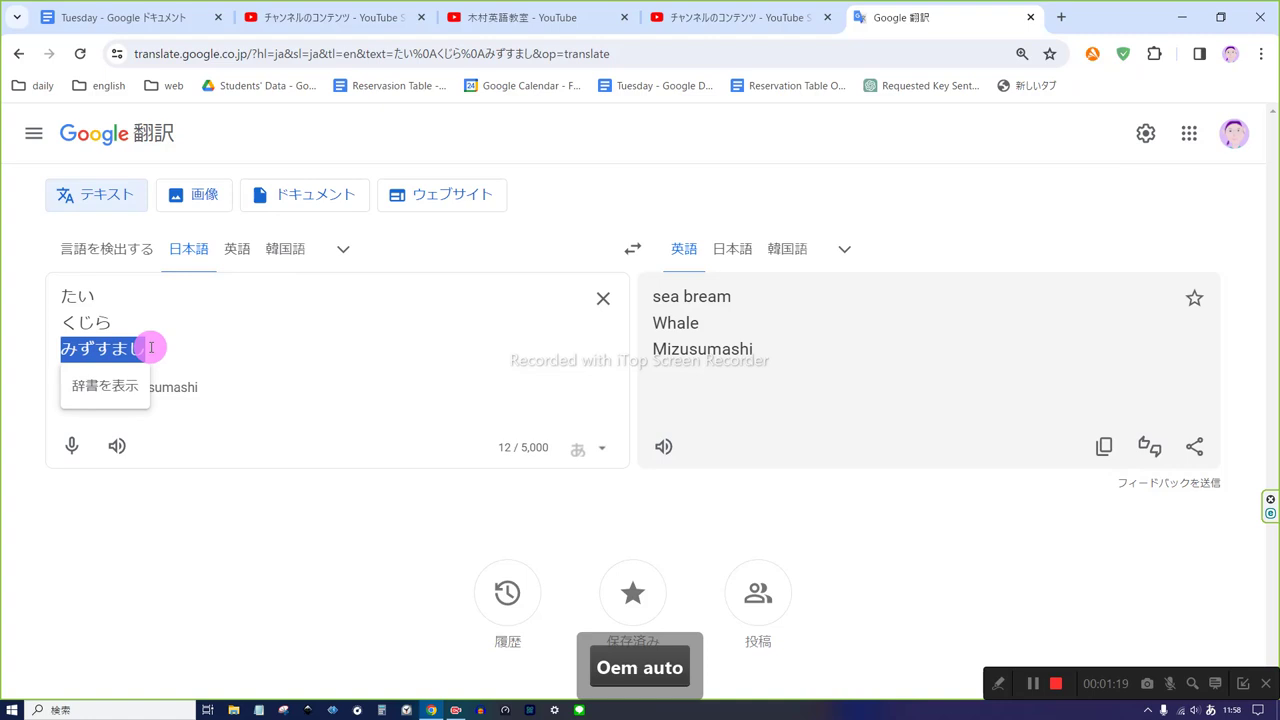
key("BackSpace")
type("み")
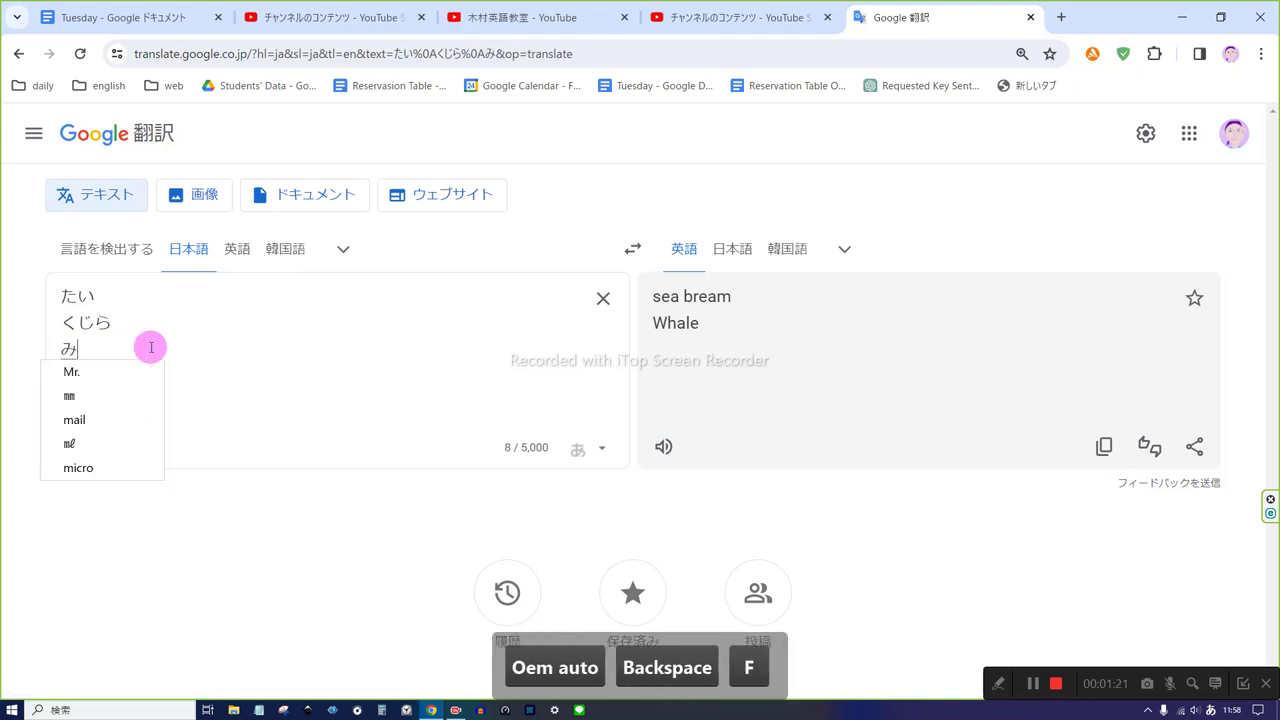
type("ずすまし")
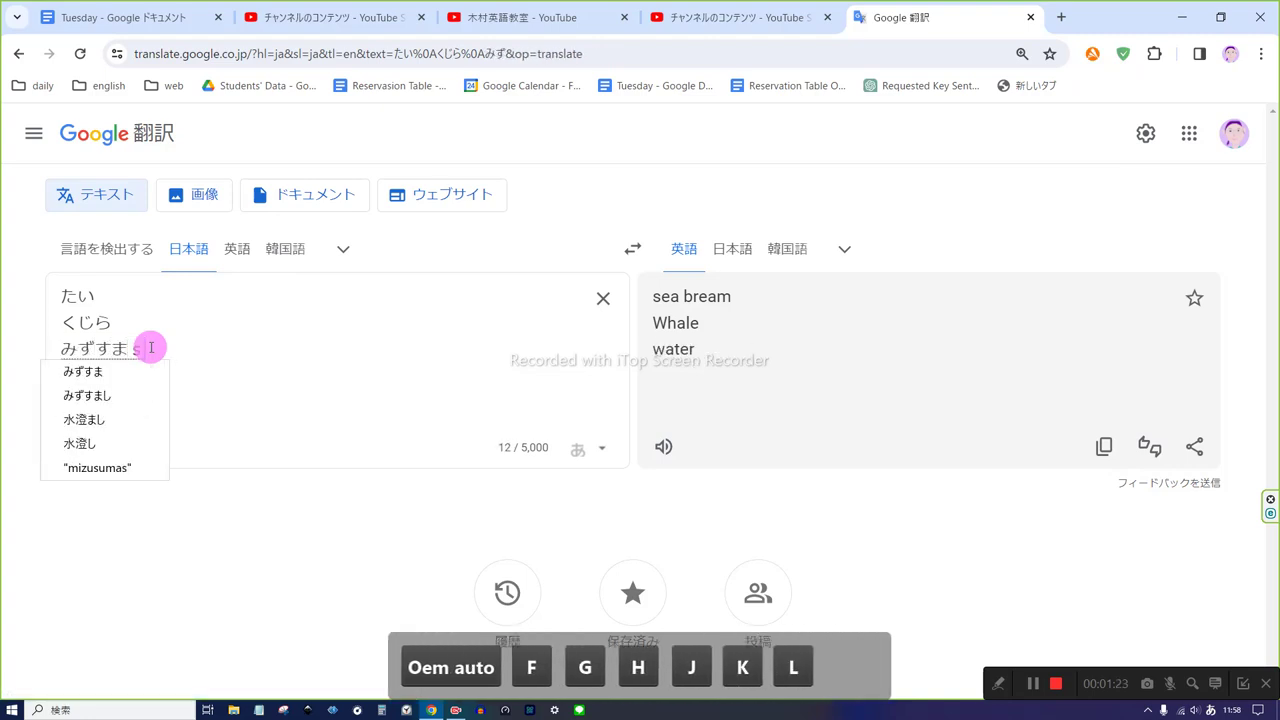
key("space")
key("space")
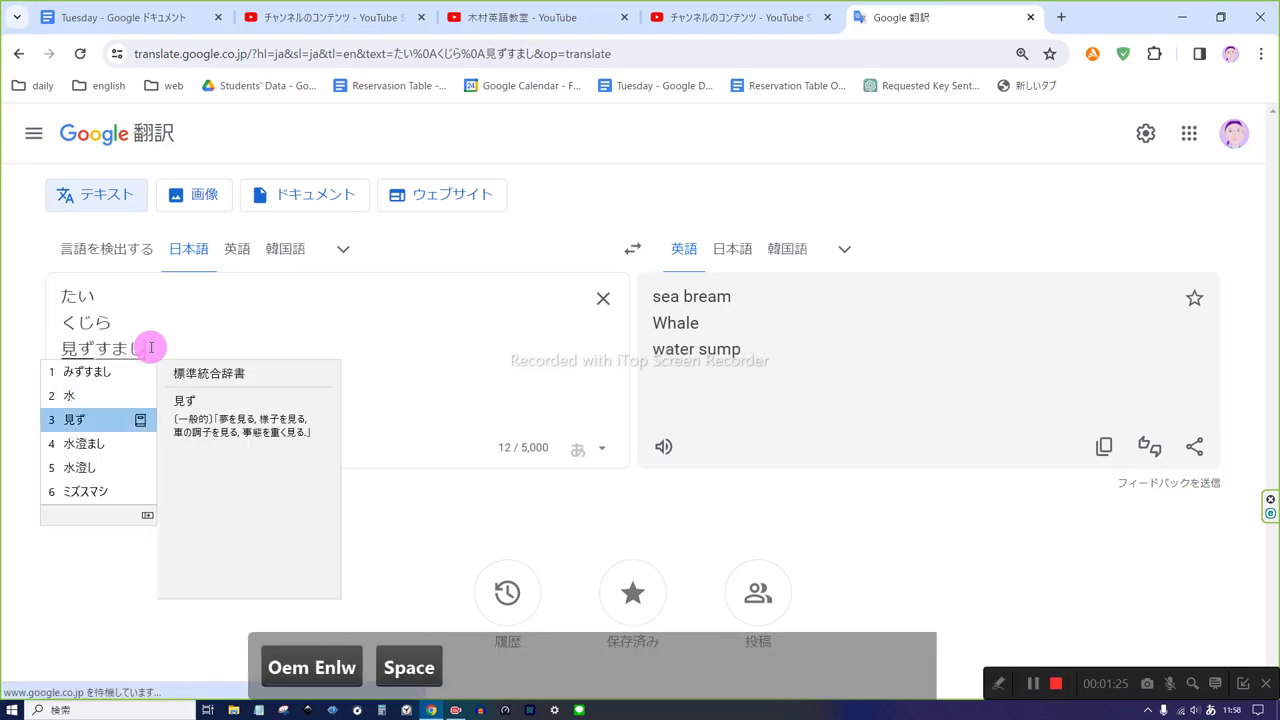
key("space")
key("space")
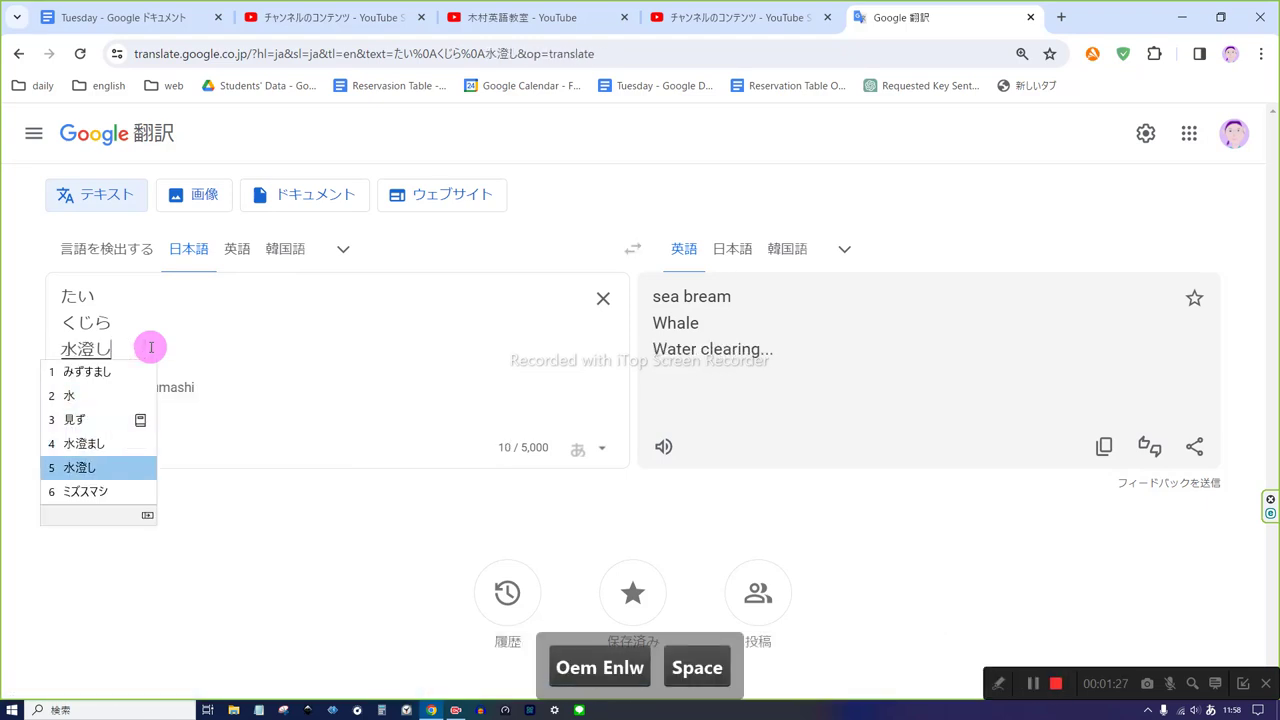
key("space")
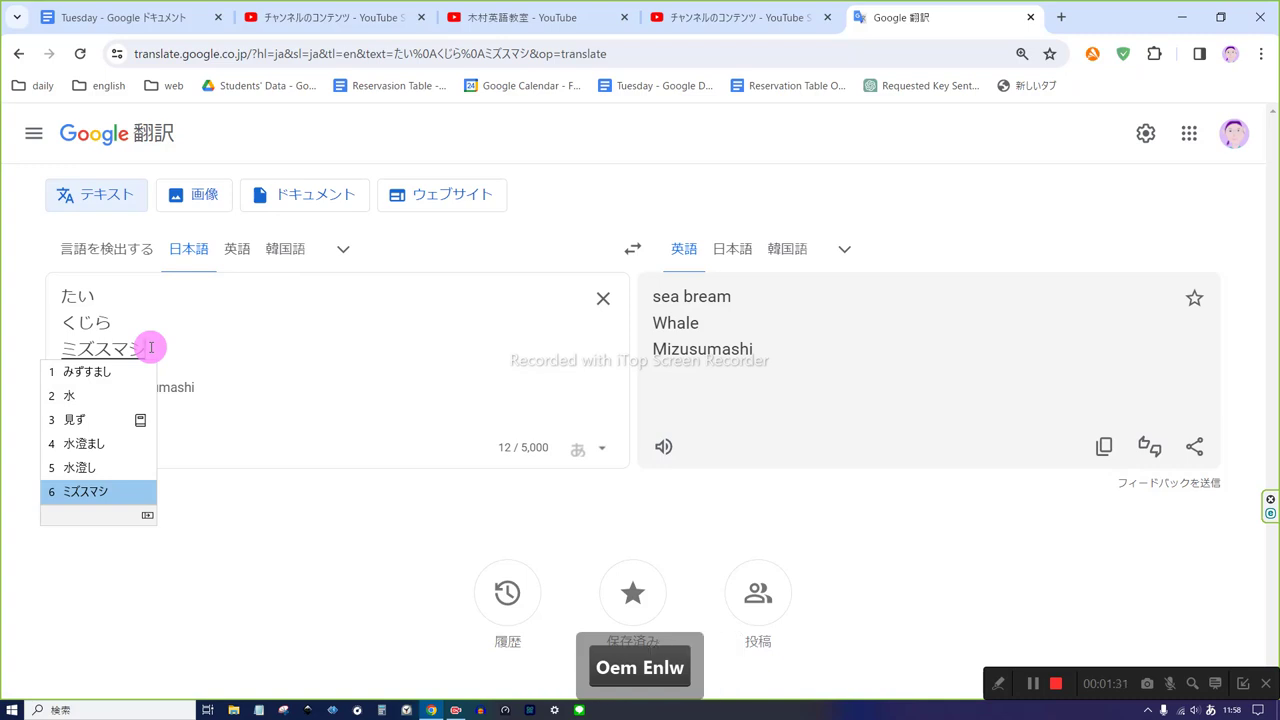
key("space")
key("space")
key("space")
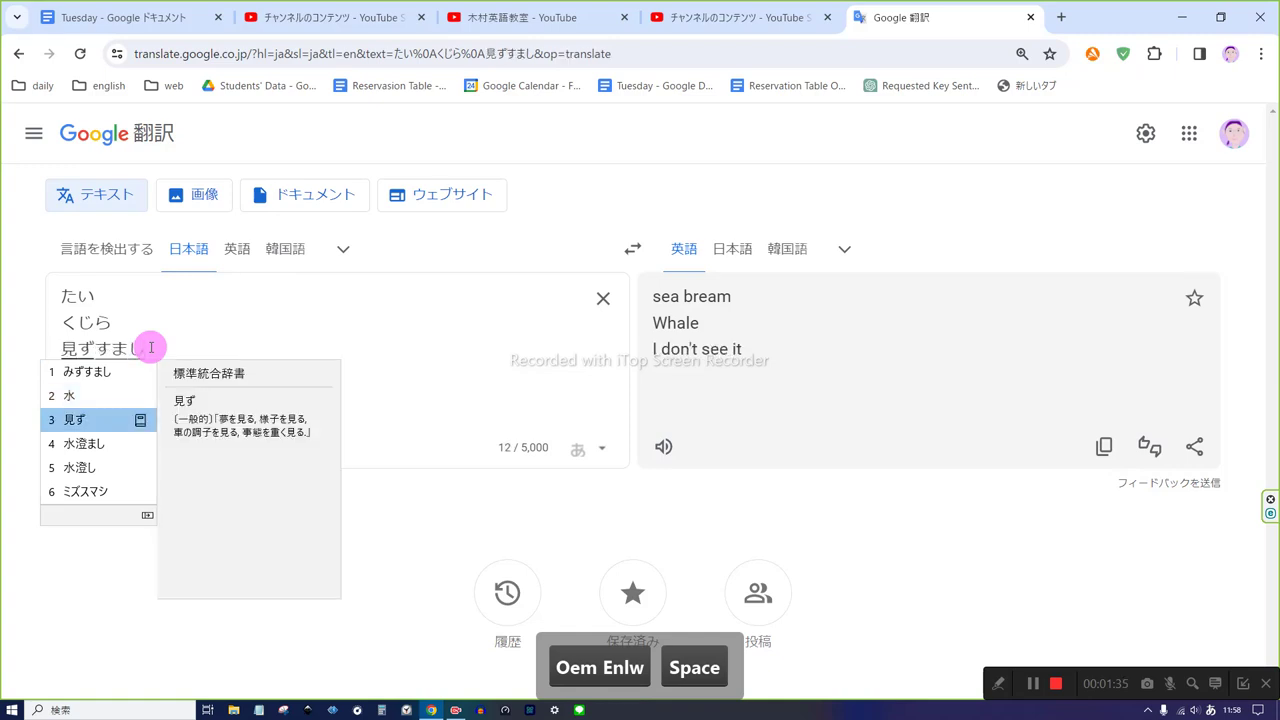
- Delete the みずすまし entry from the third line, leaving that line empty
key("BackSpace")
key("BackSpace")
key("BackSpace")
key("BackSpace")
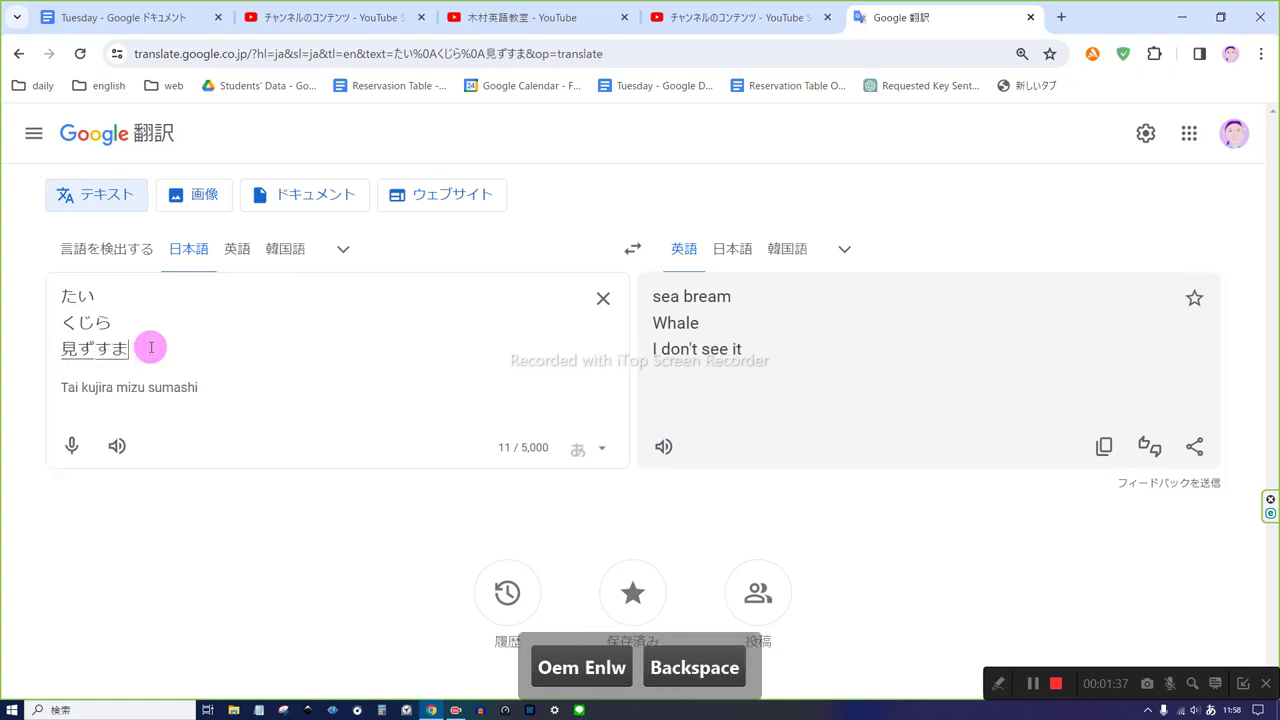
key("BackSpace")
key("BackSpace")
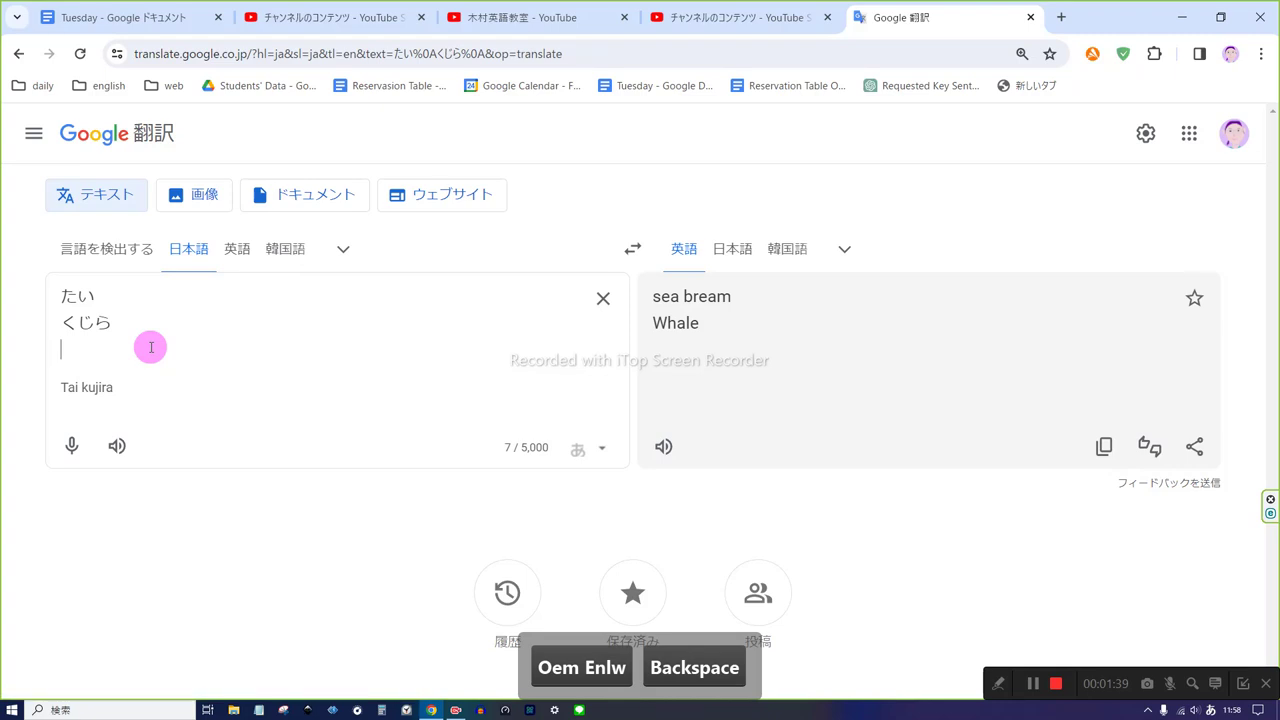
- Add さんま on the third line of the Japanese text and start a fourth line
key("Zenkaku_Hankaku")
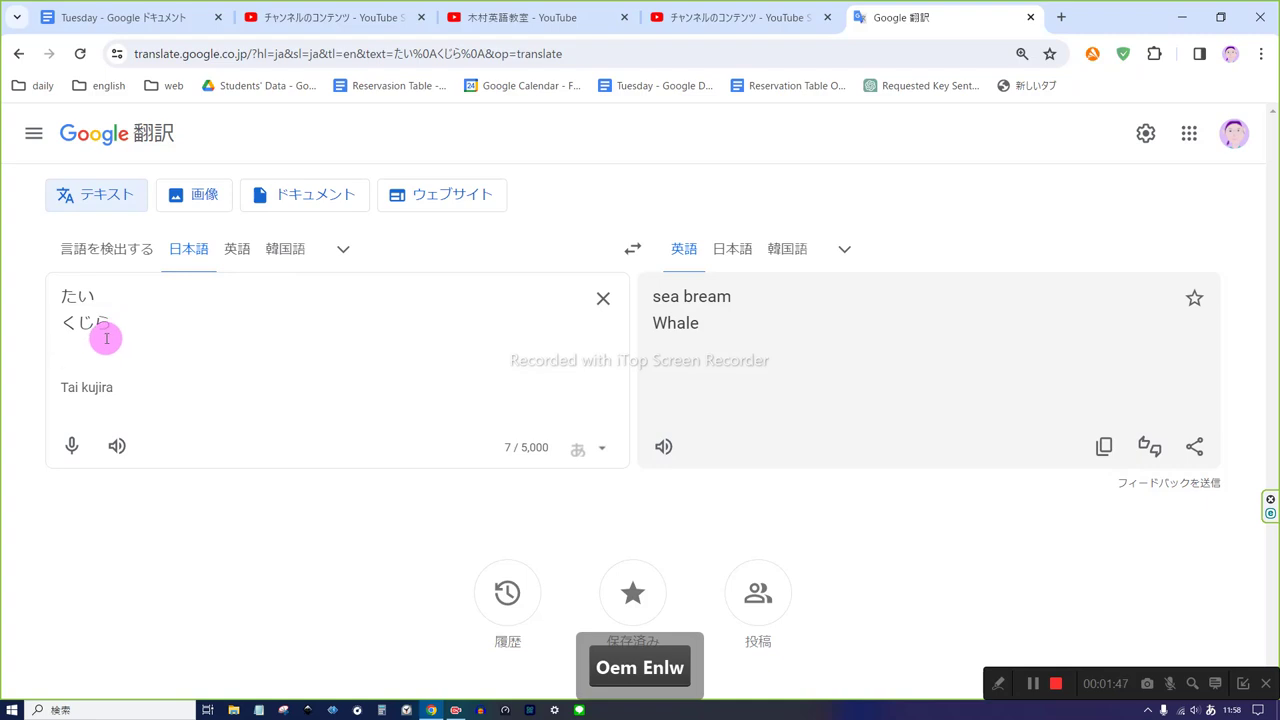
type("さんま")
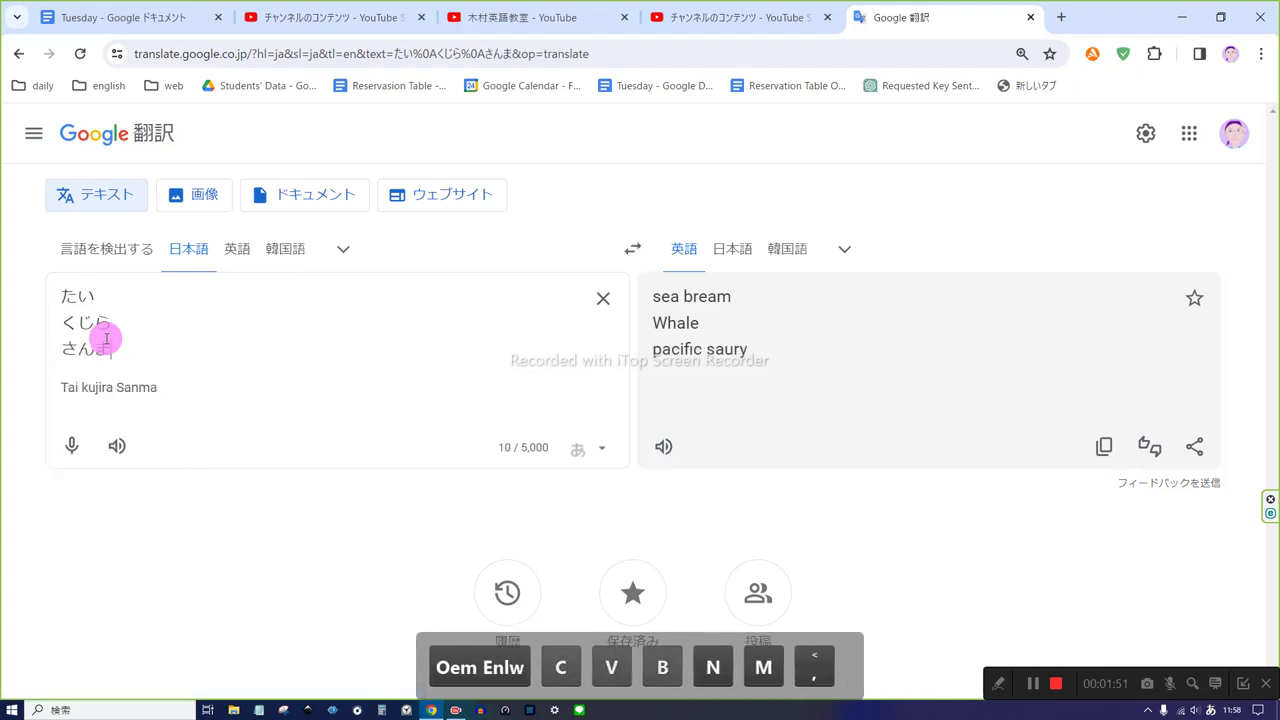
key("Return")
key("Zenkaku_Hankaku")
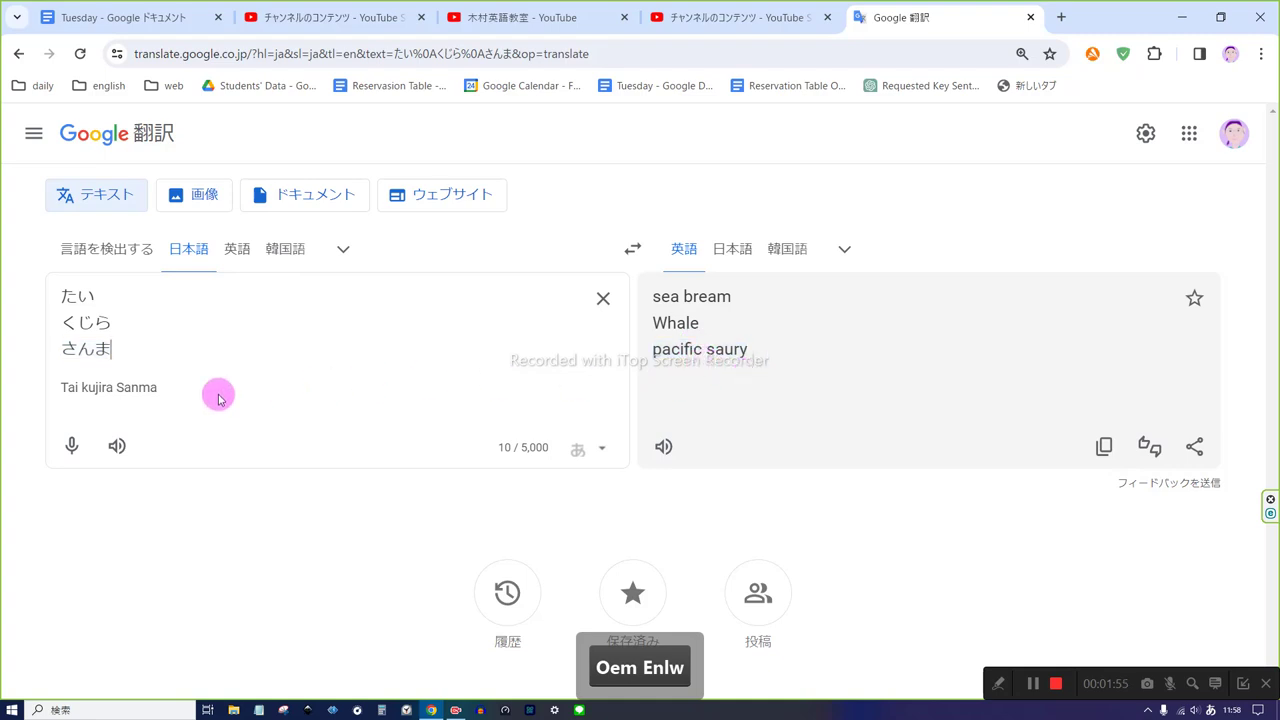
key("Return")
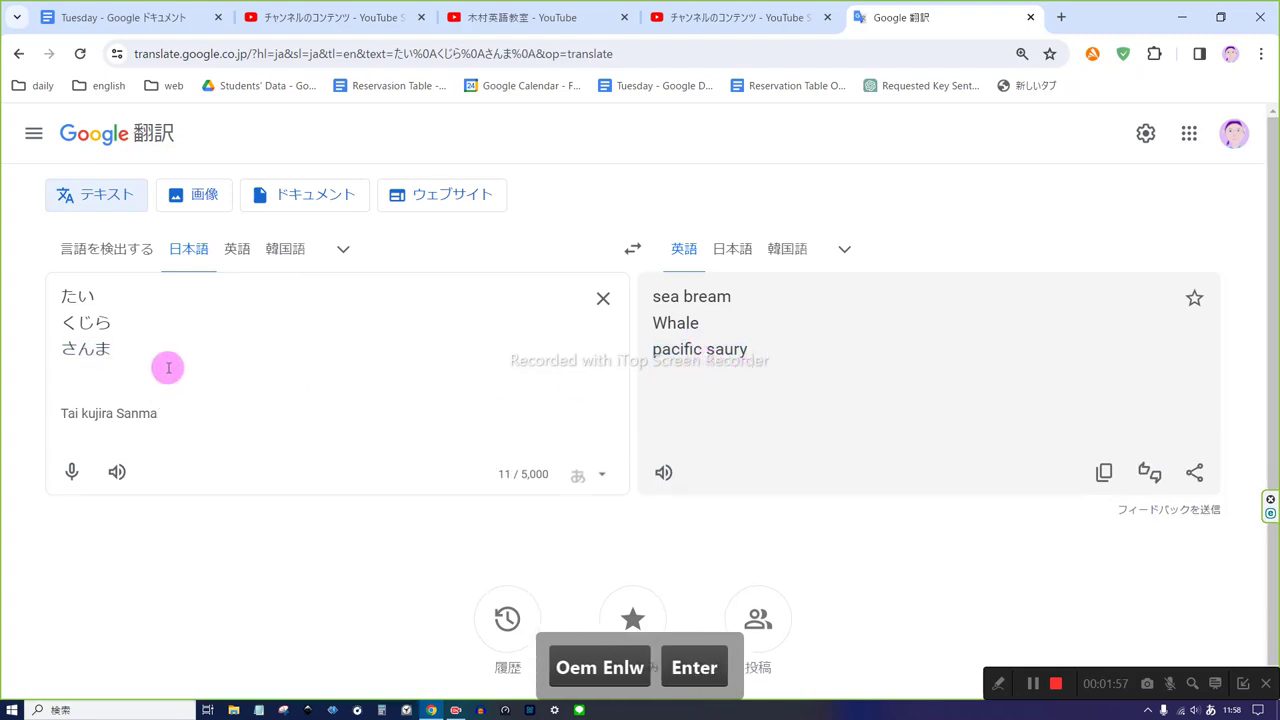
- Try translating こい in hiragana on the fourth line, and remove the word again
type("こい")
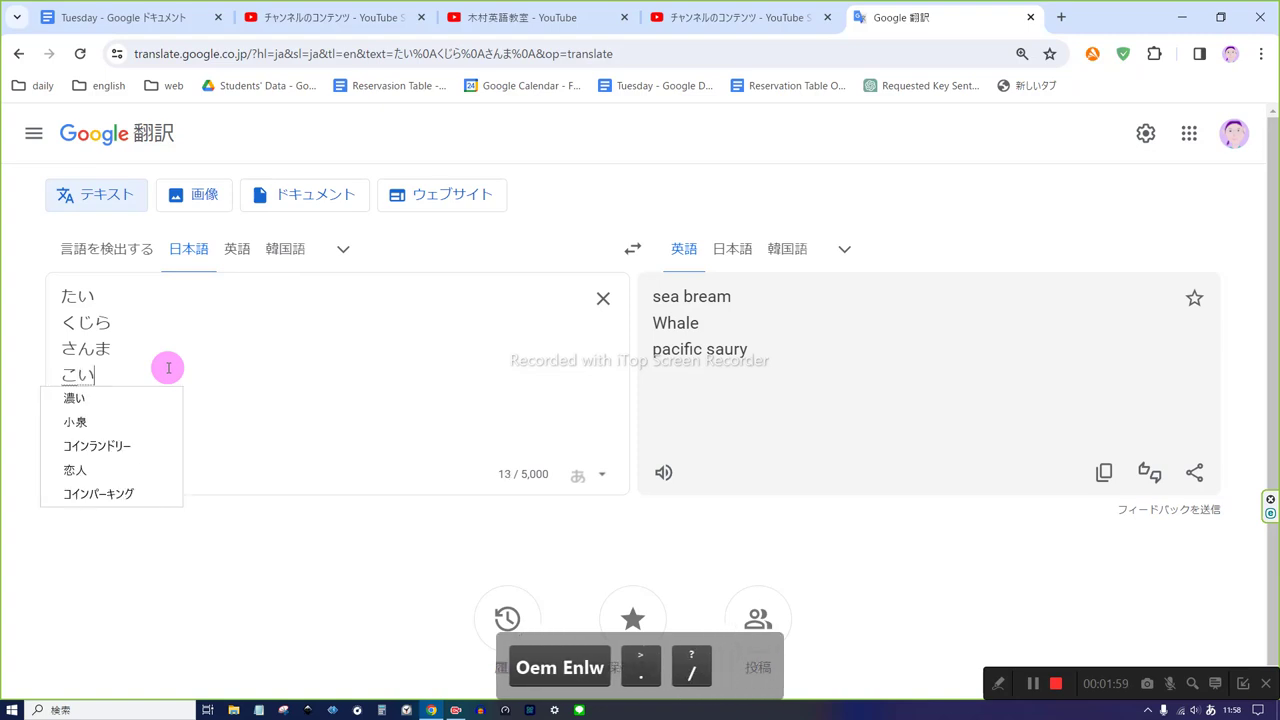
key("Return")
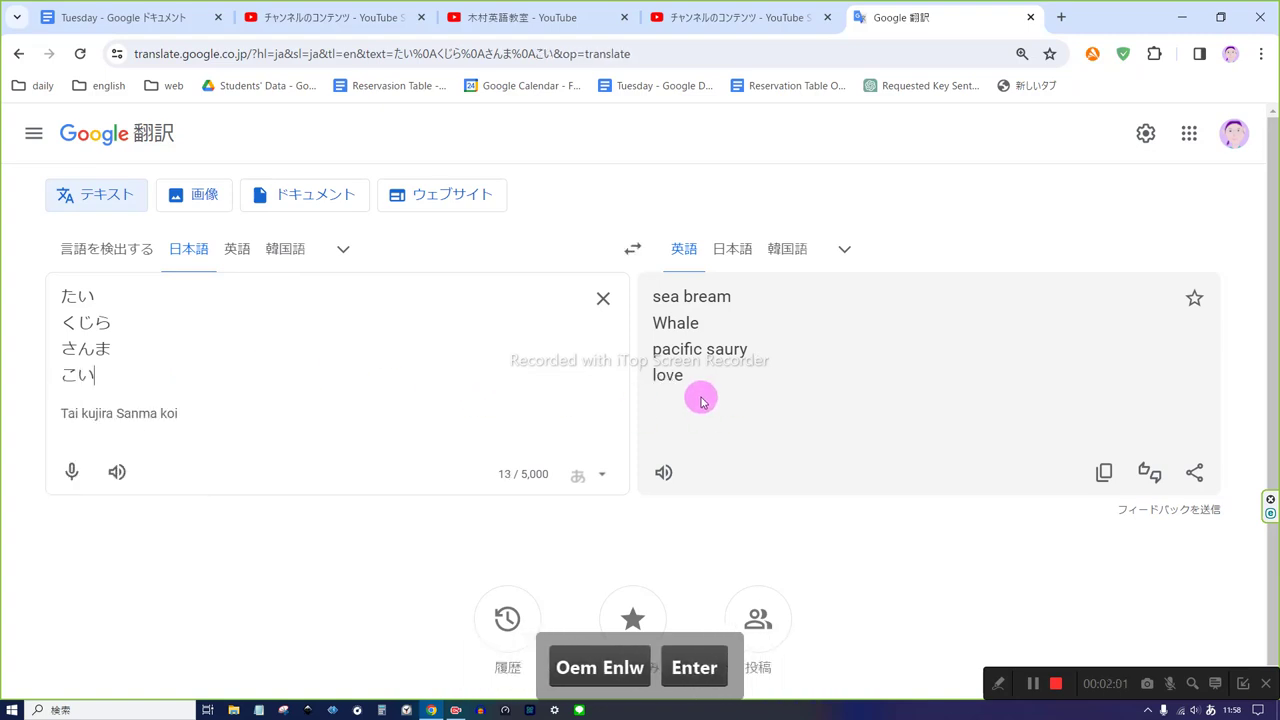
key("BackSpace")
key("BackSpace")
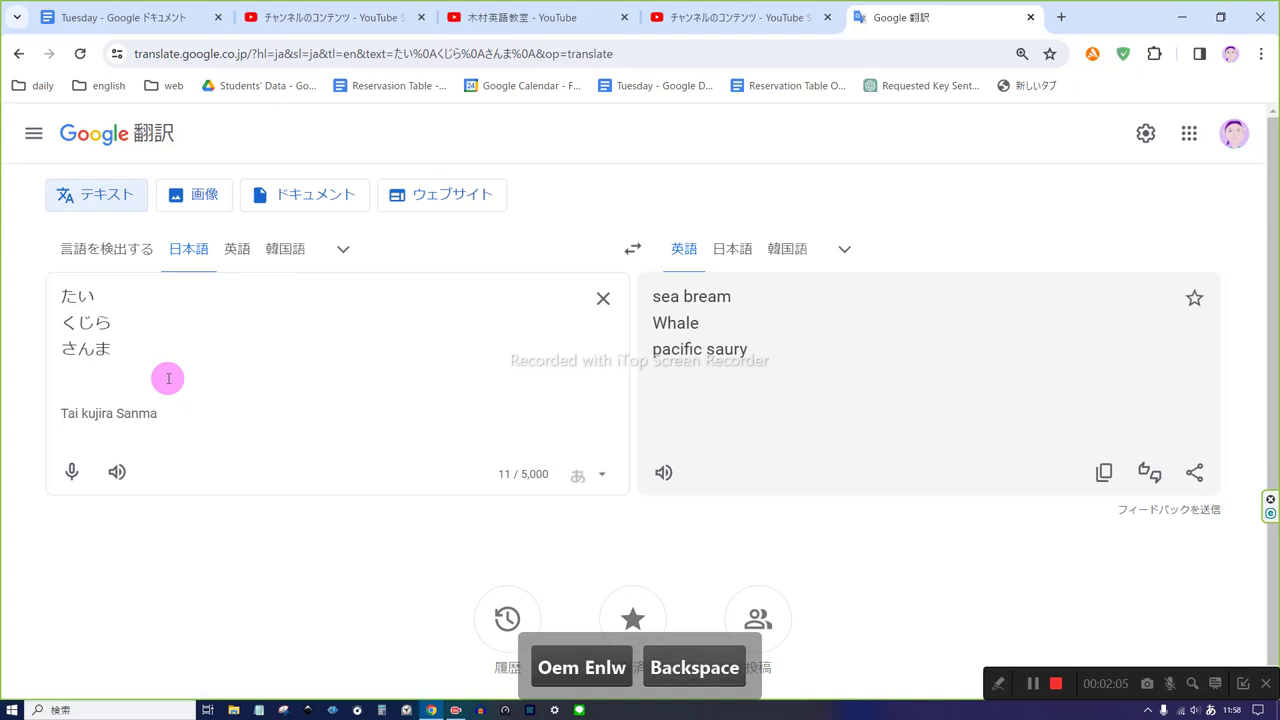
- Enter こい on the fourth line converted to the kanji 鯉, and play the English translation's audio
type("こい")
key("space")
key("space")
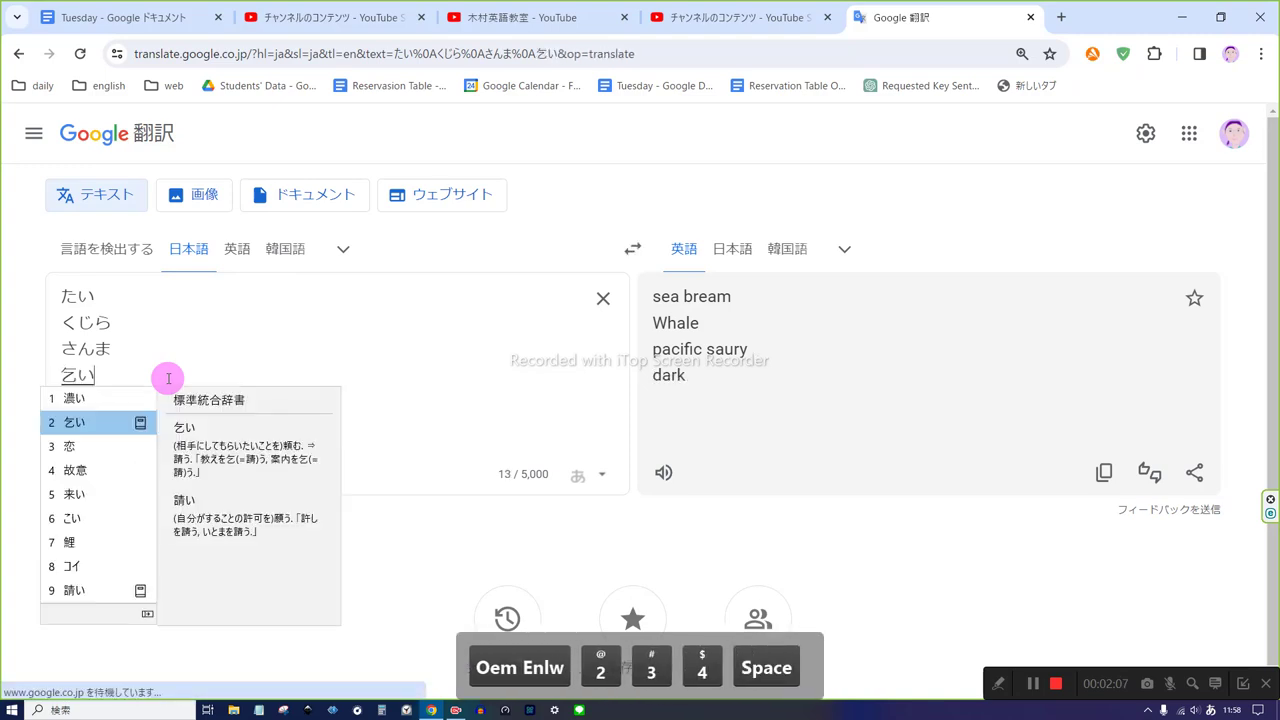
key("space")
key("space")
key("space")
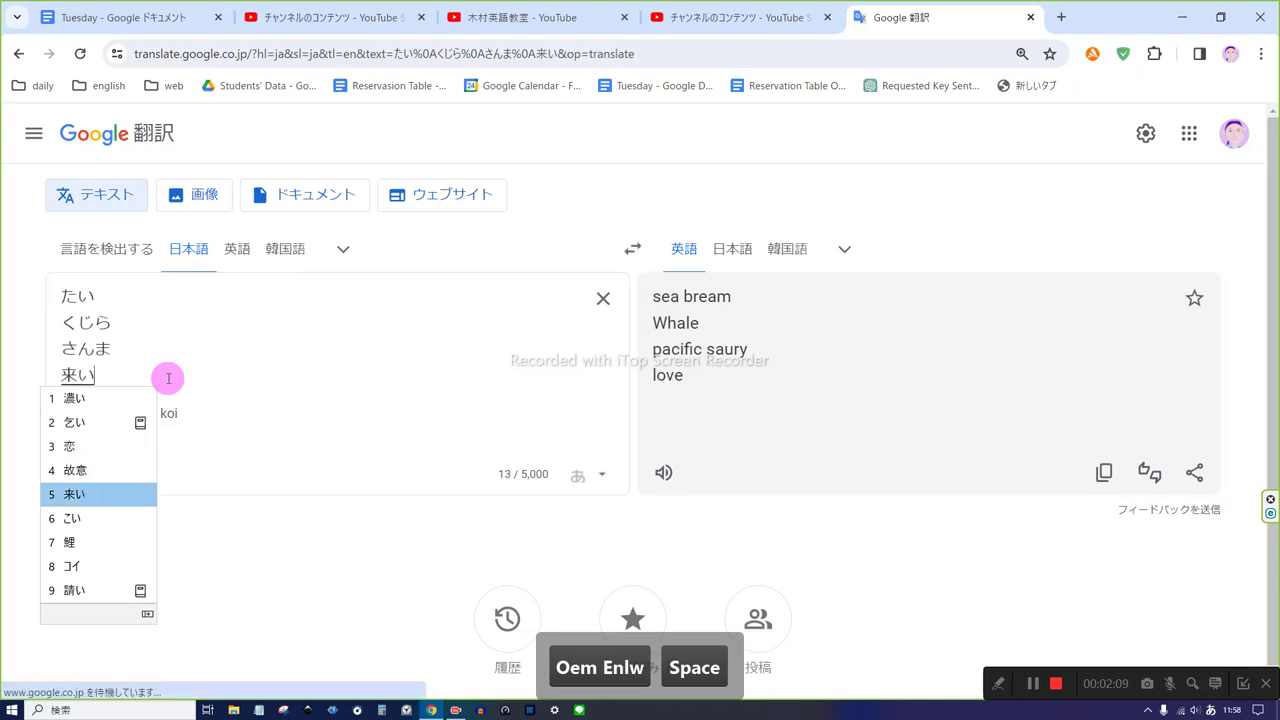
key("space")
key("space")
key("Return")
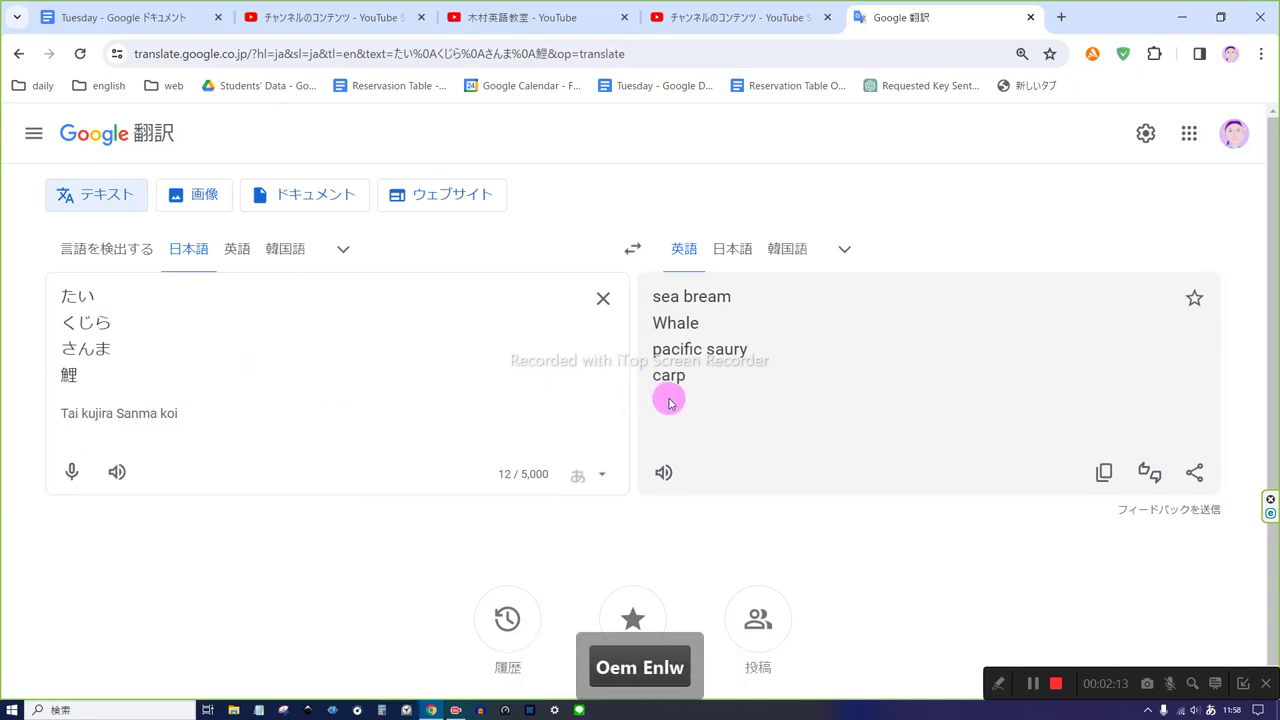
left_click(660, 480)
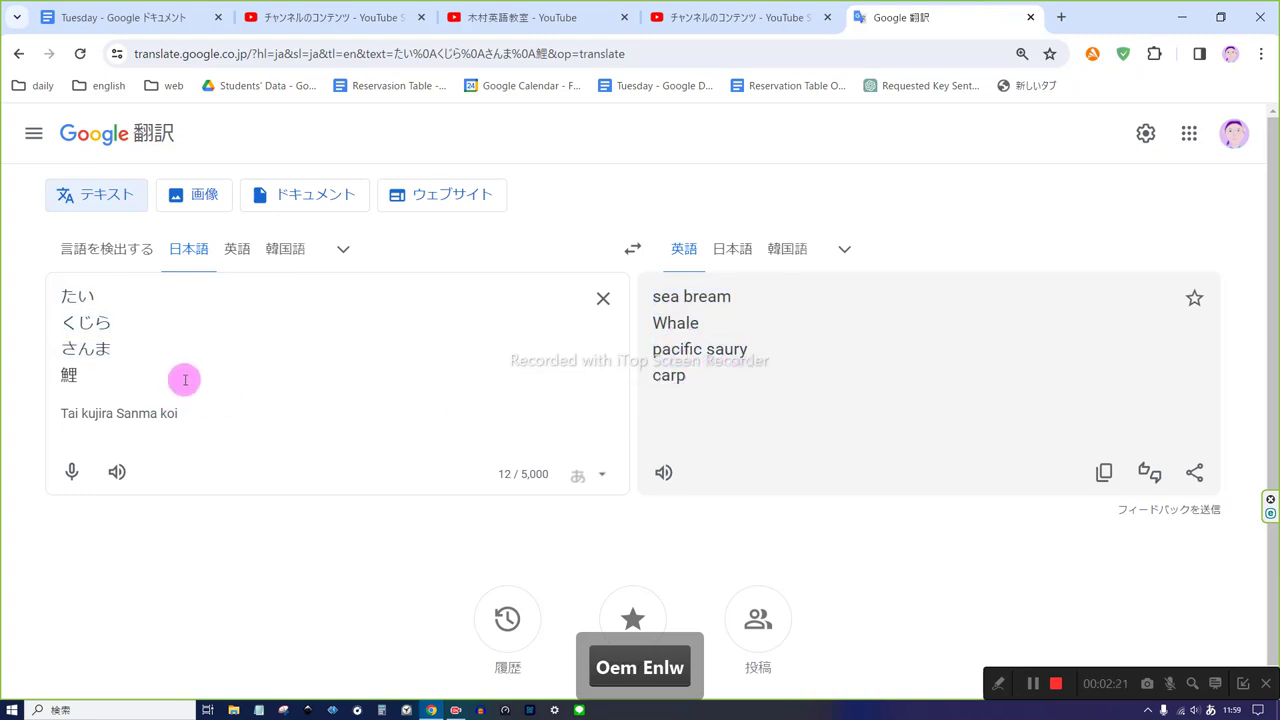
- Add きはだ on a fifth line of the Japanese text, converted to the katakana キハダ
key("Return")
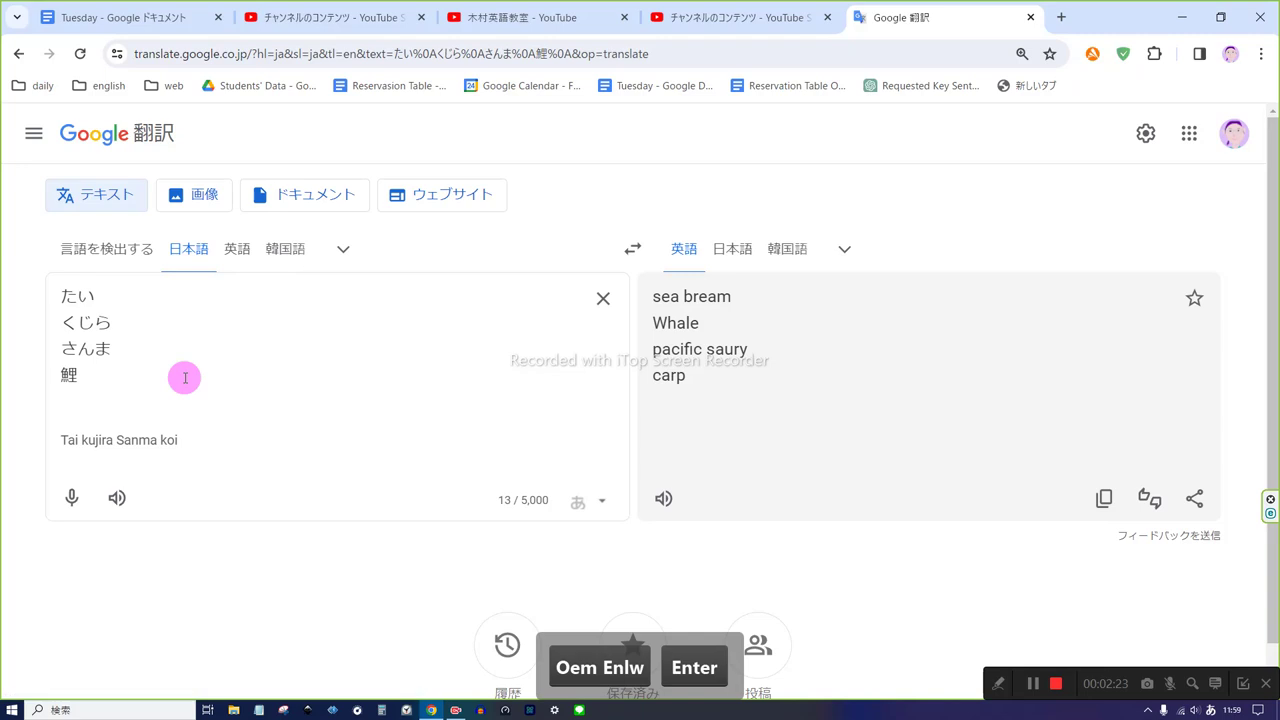
key("Zenkaku_Hankaku")
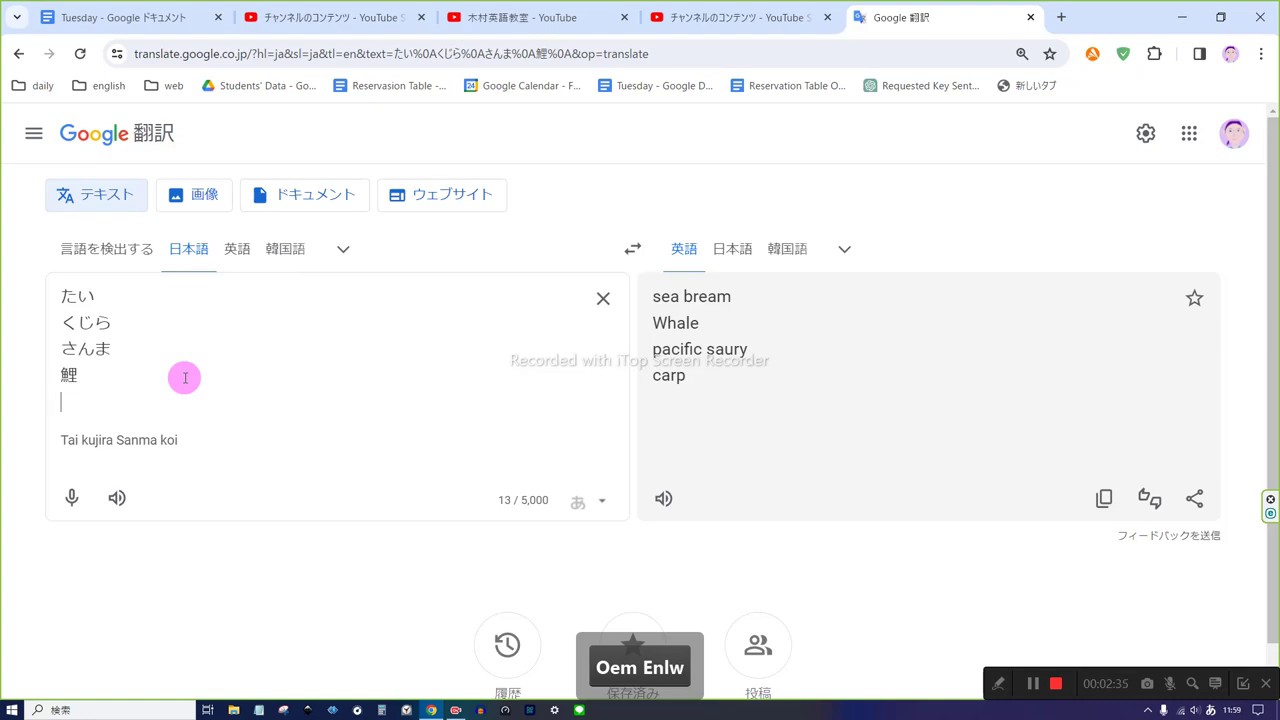
type("きはだ")
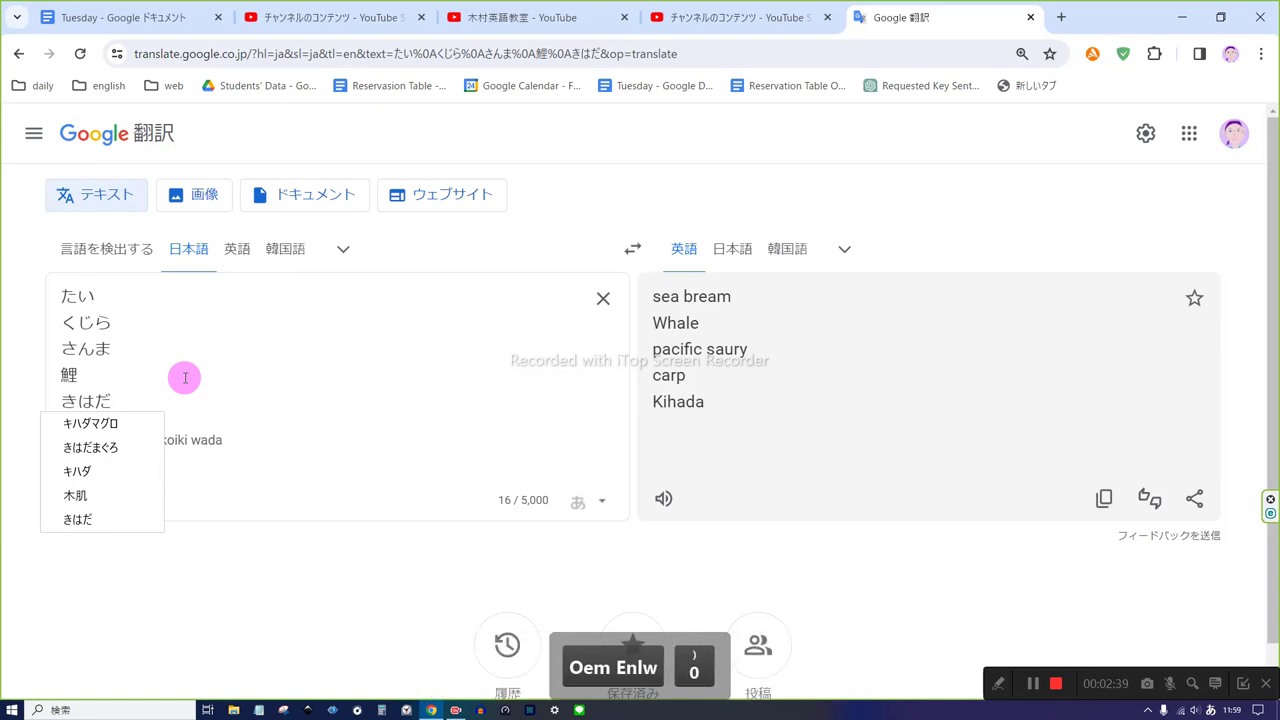
key("space")
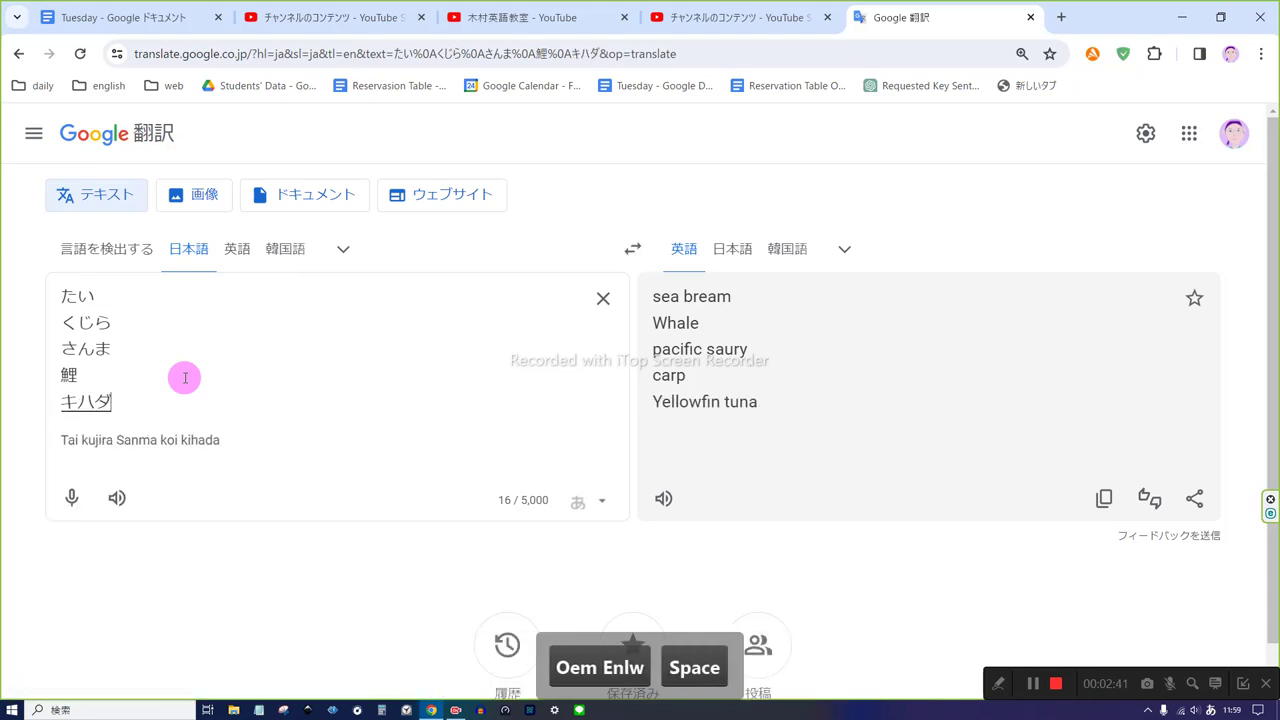
key("Return")
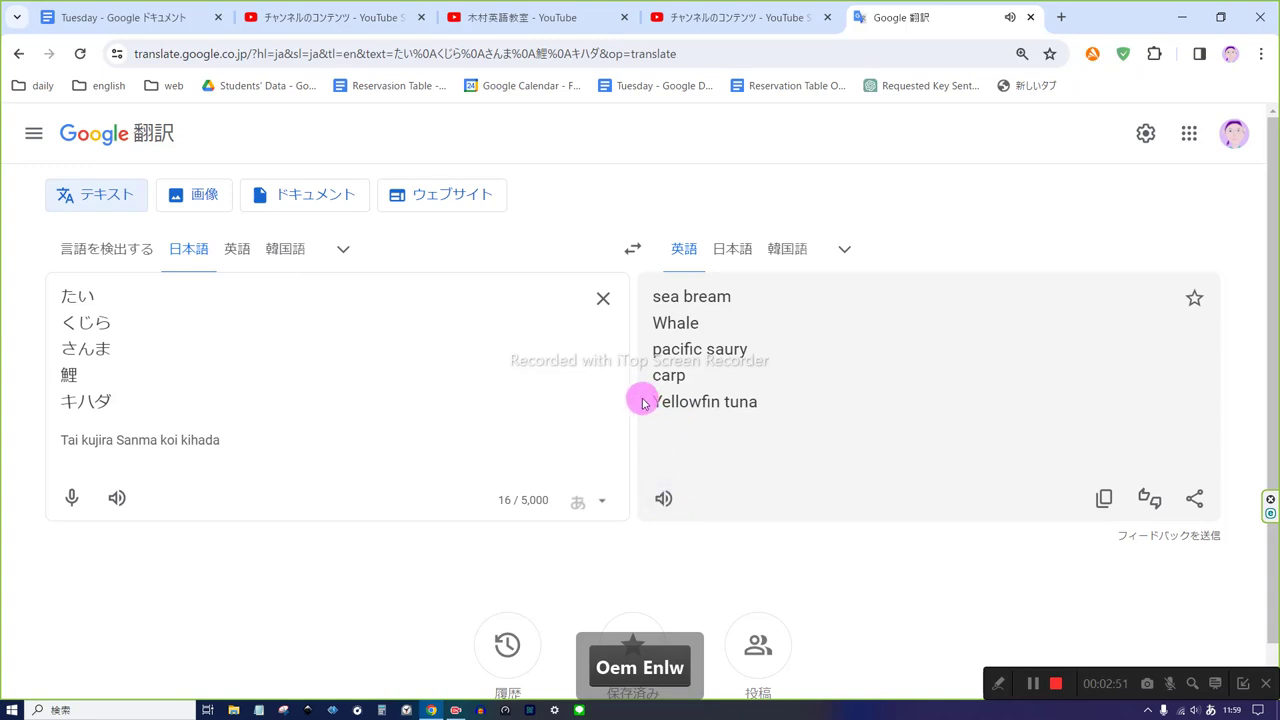
- Highlight Yellowfin tuna and play the English translation's audio, and start a sixth line in the Japanese text
left_click_drag(652, 404, 731, 407)
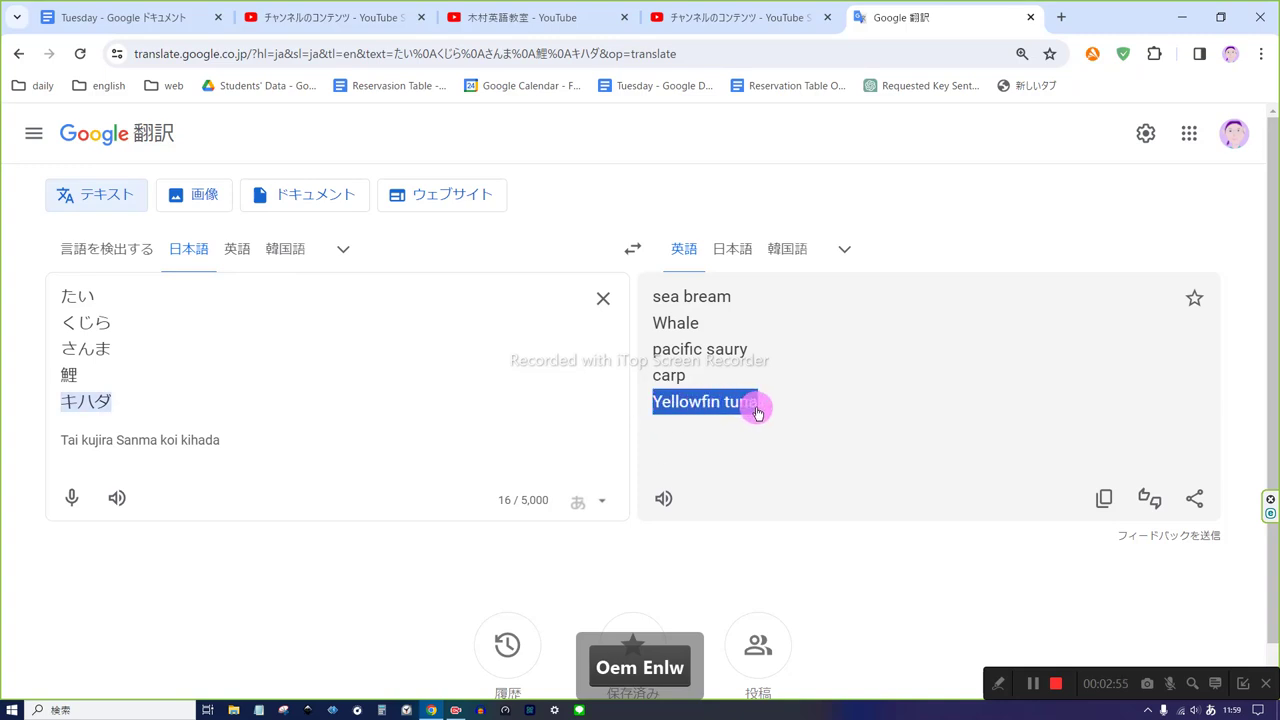
left_click(667, 502)
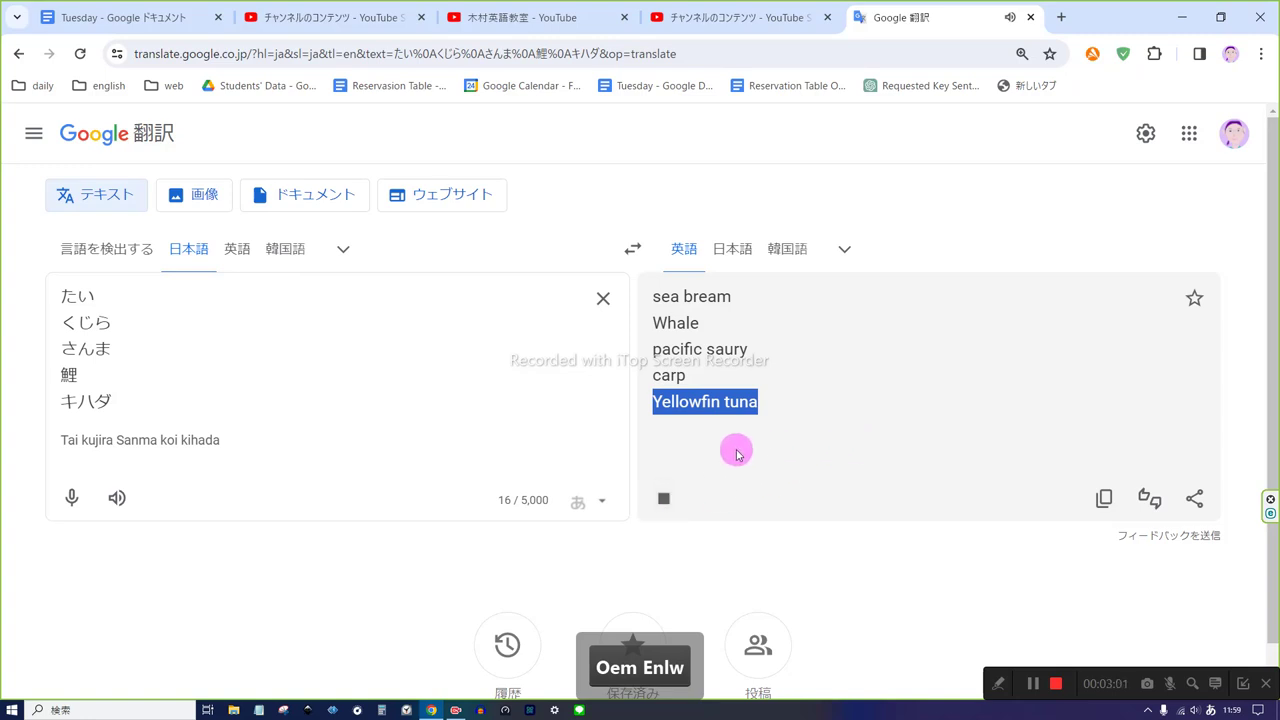
left_click(180, 401)
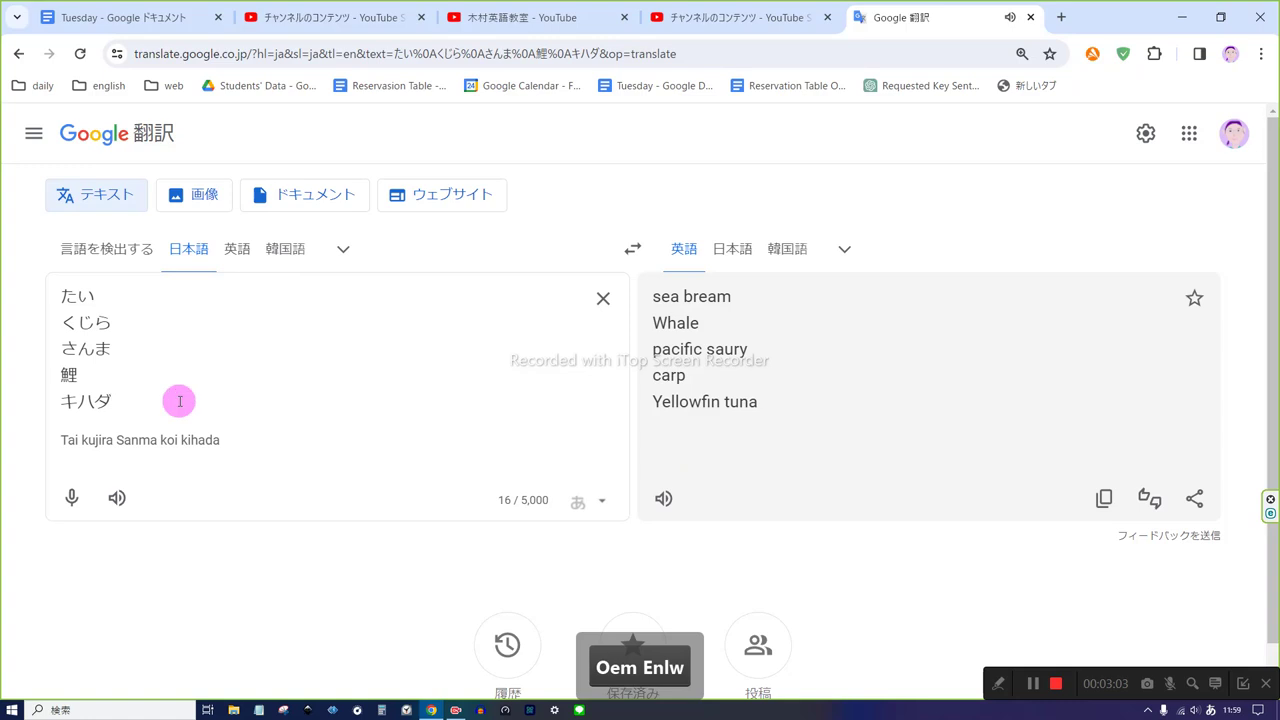
key("Return")
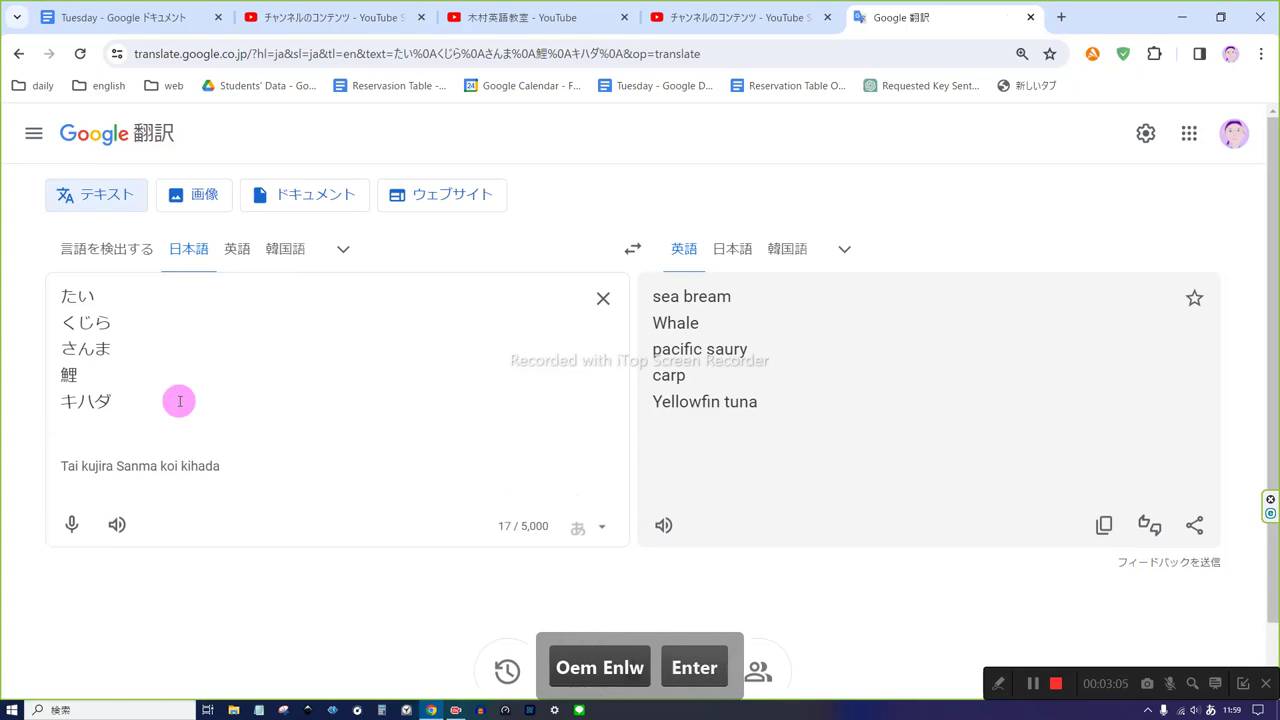
key("Zenkaku_Hankaku")
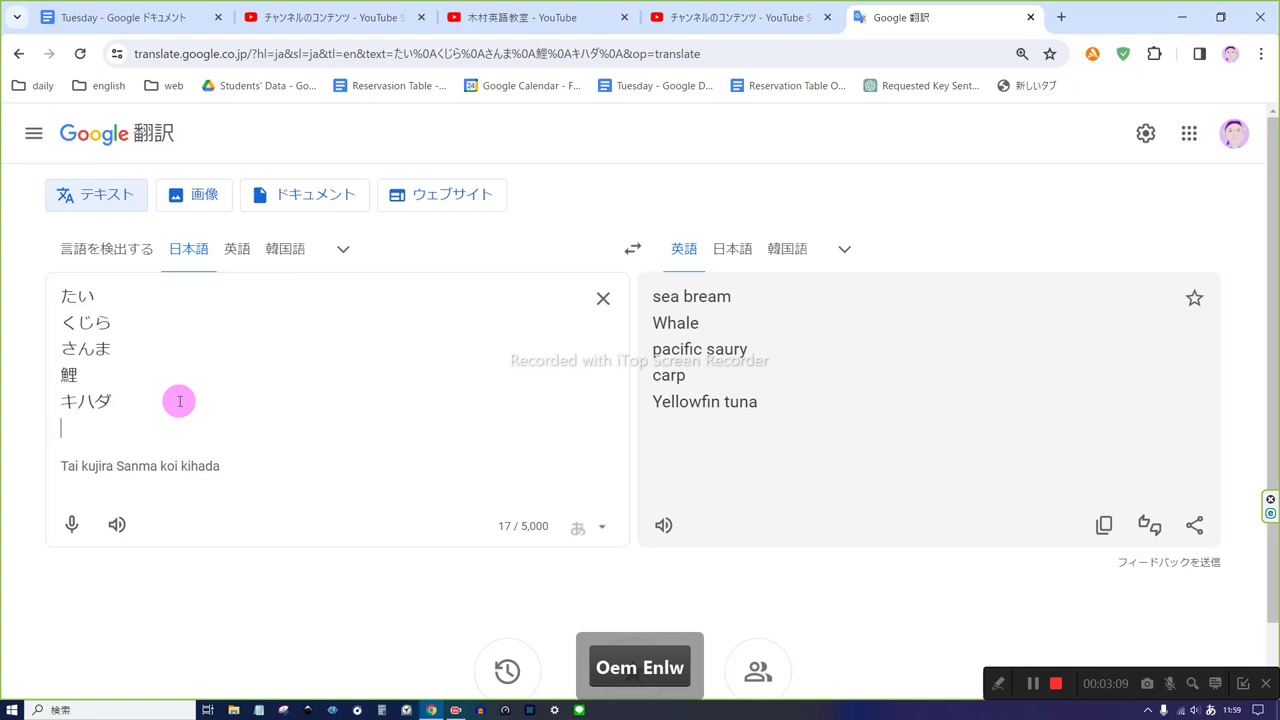
- Try translating のどぐろ in hiragana and in katakana on the sixth line, and remove the word again
type("nodogu")
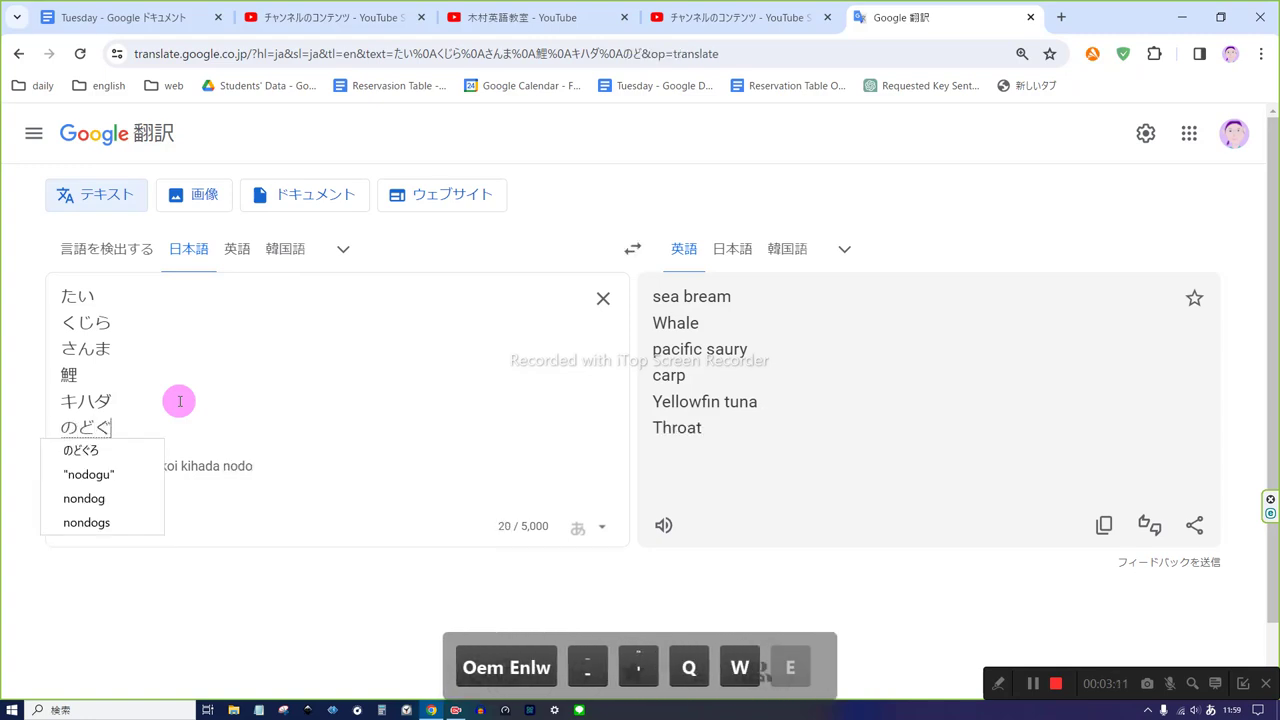
type("ro")
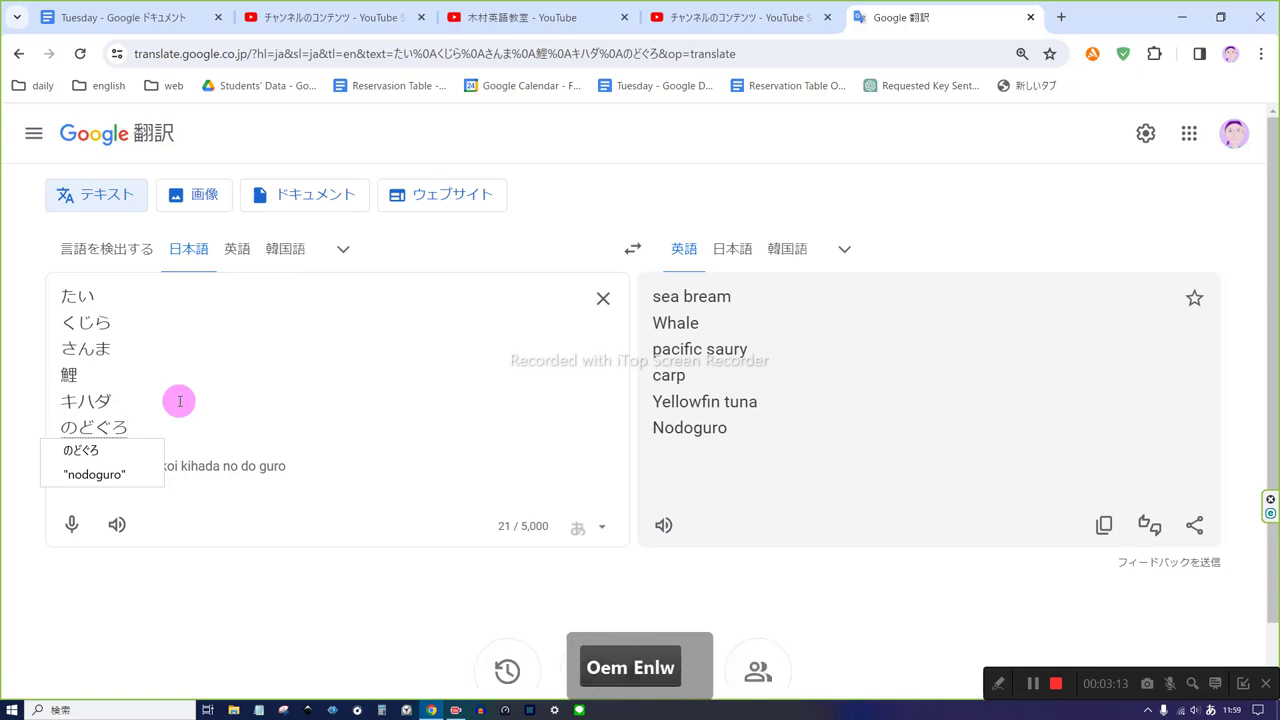
key("space")
key("space")
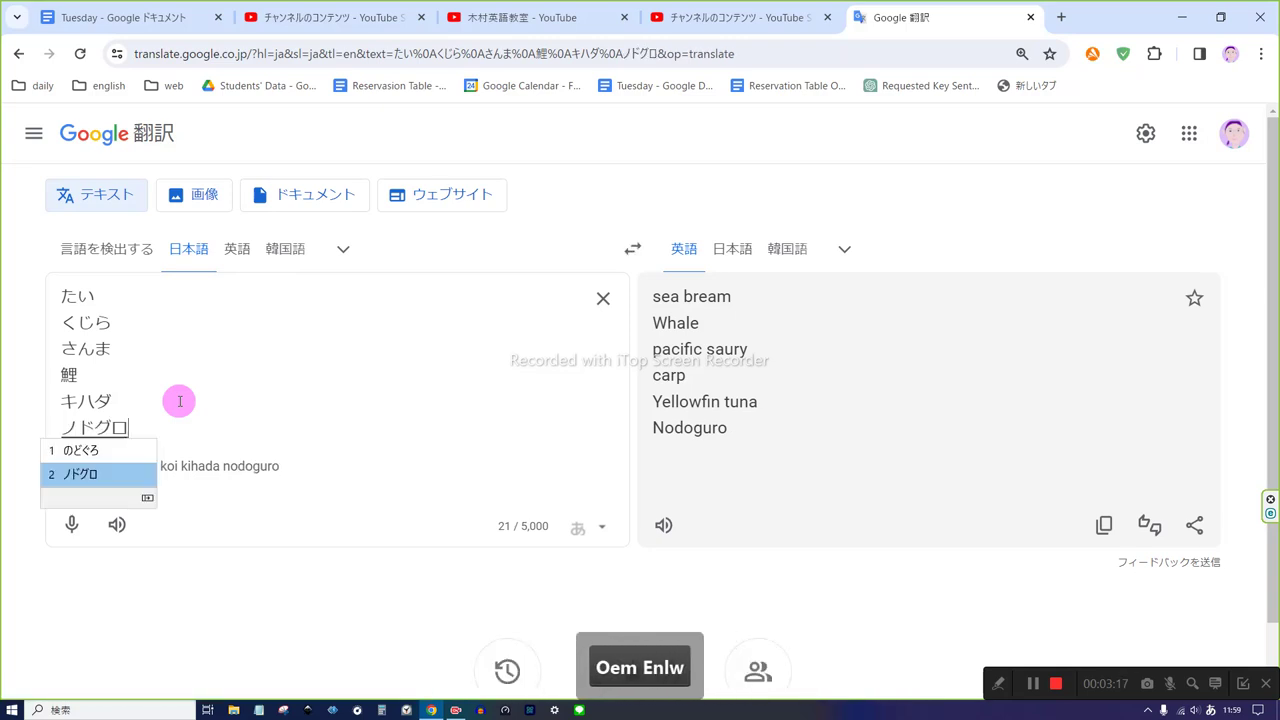
key("space")
key("space")
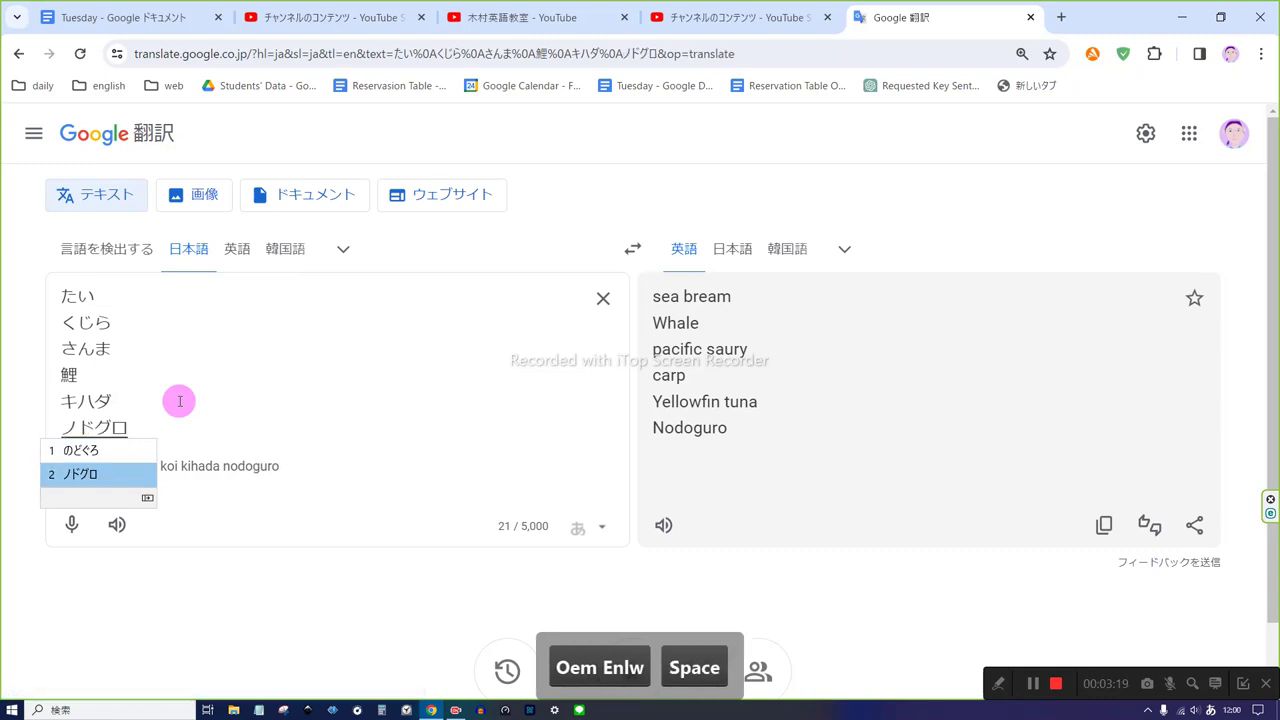
key("BackSpace")
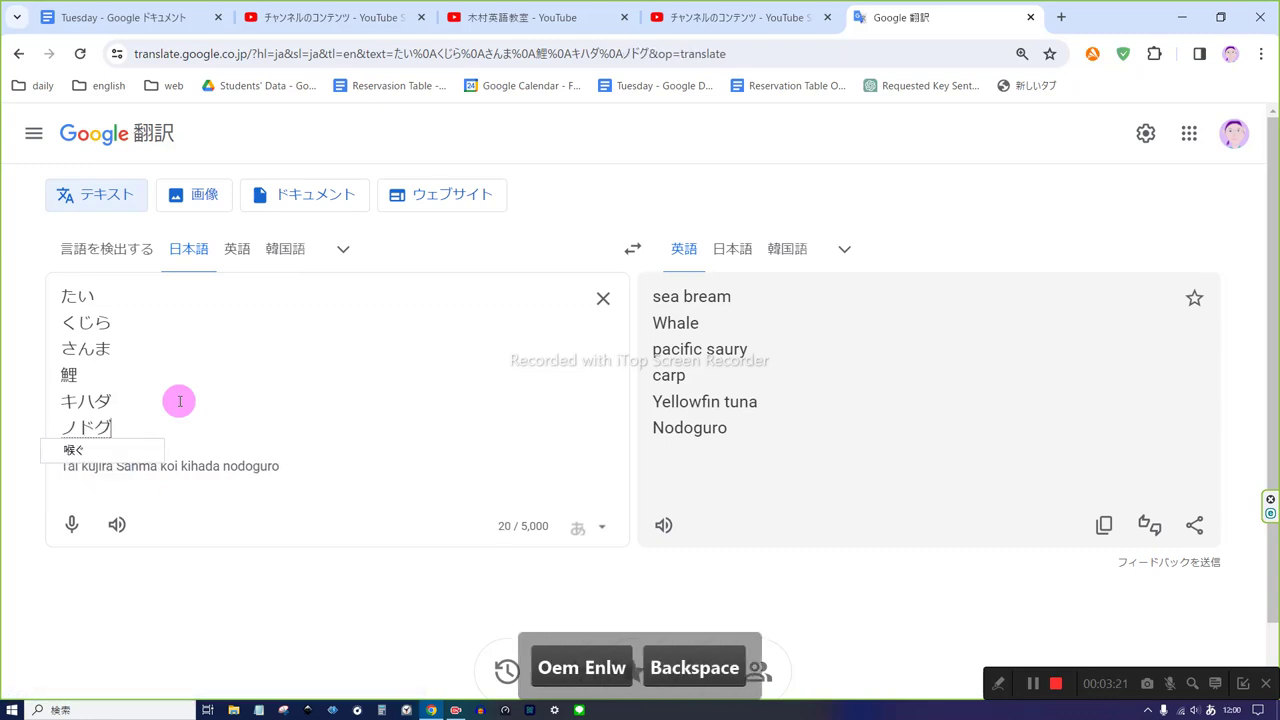
key("BackSpace")
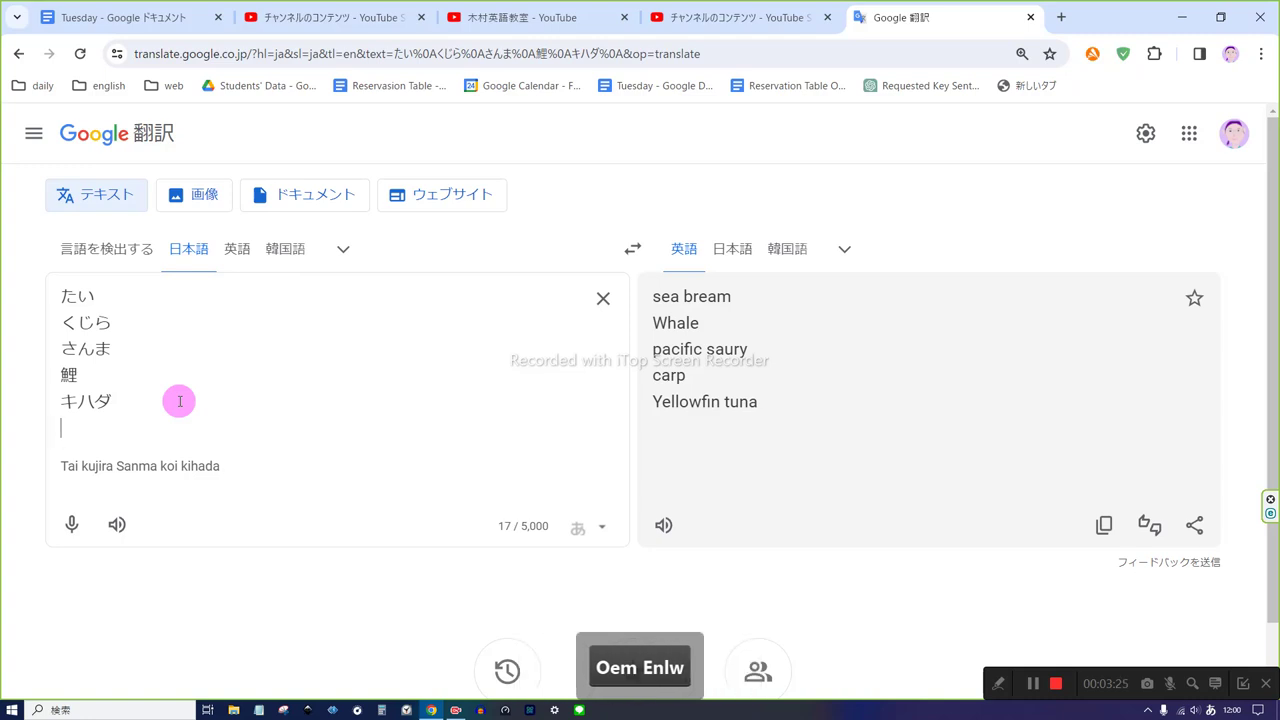
- Enter ひらめ in hiragana on the sixth line of the Japanese text
type("hirame")
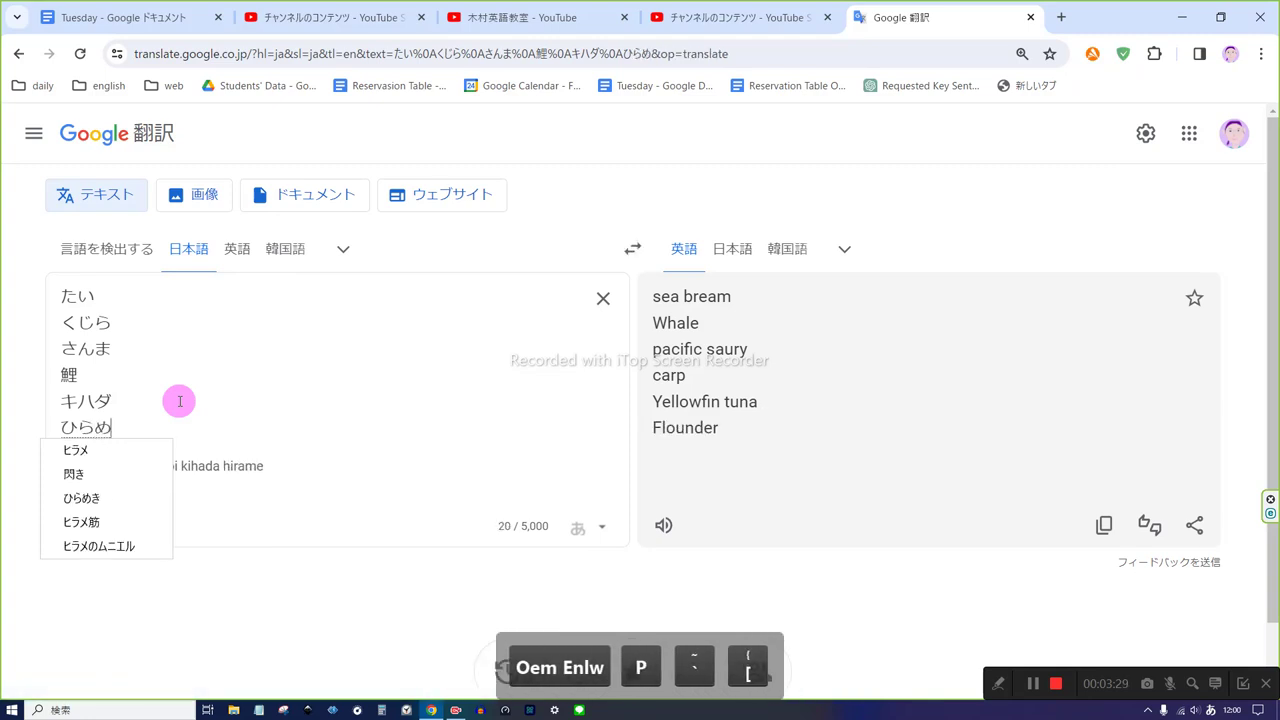
left_click(229, 403)
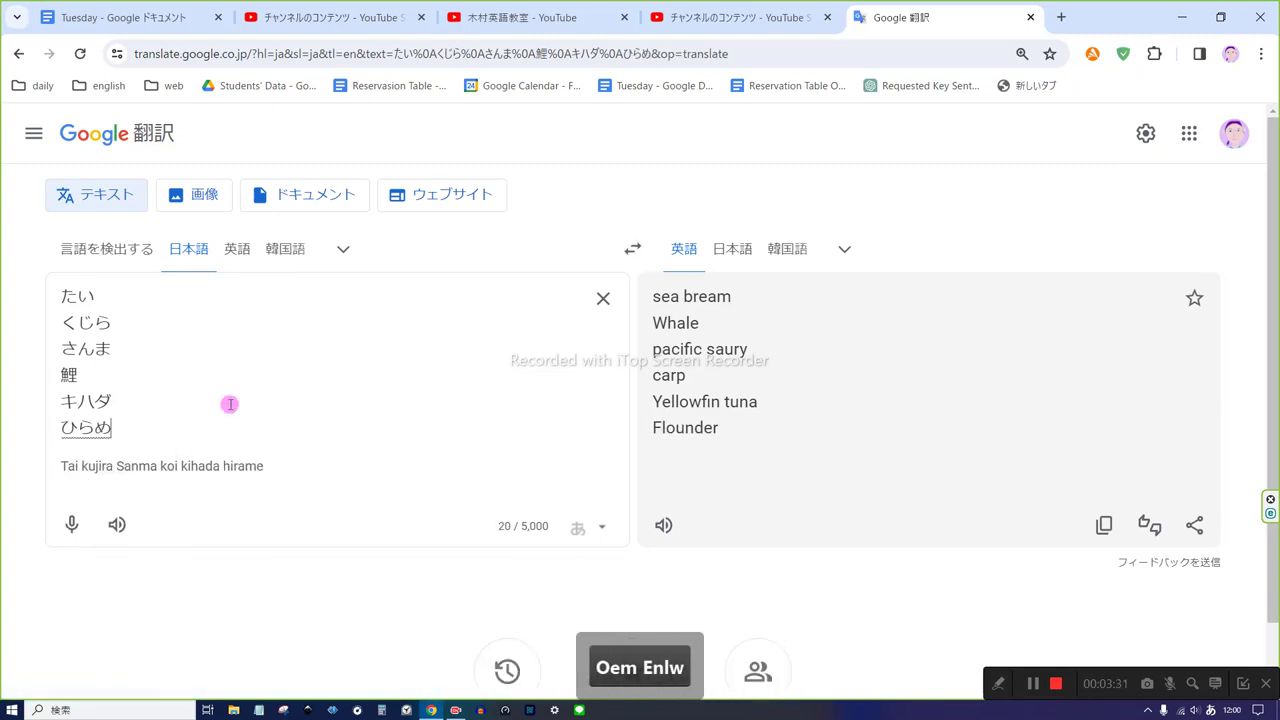